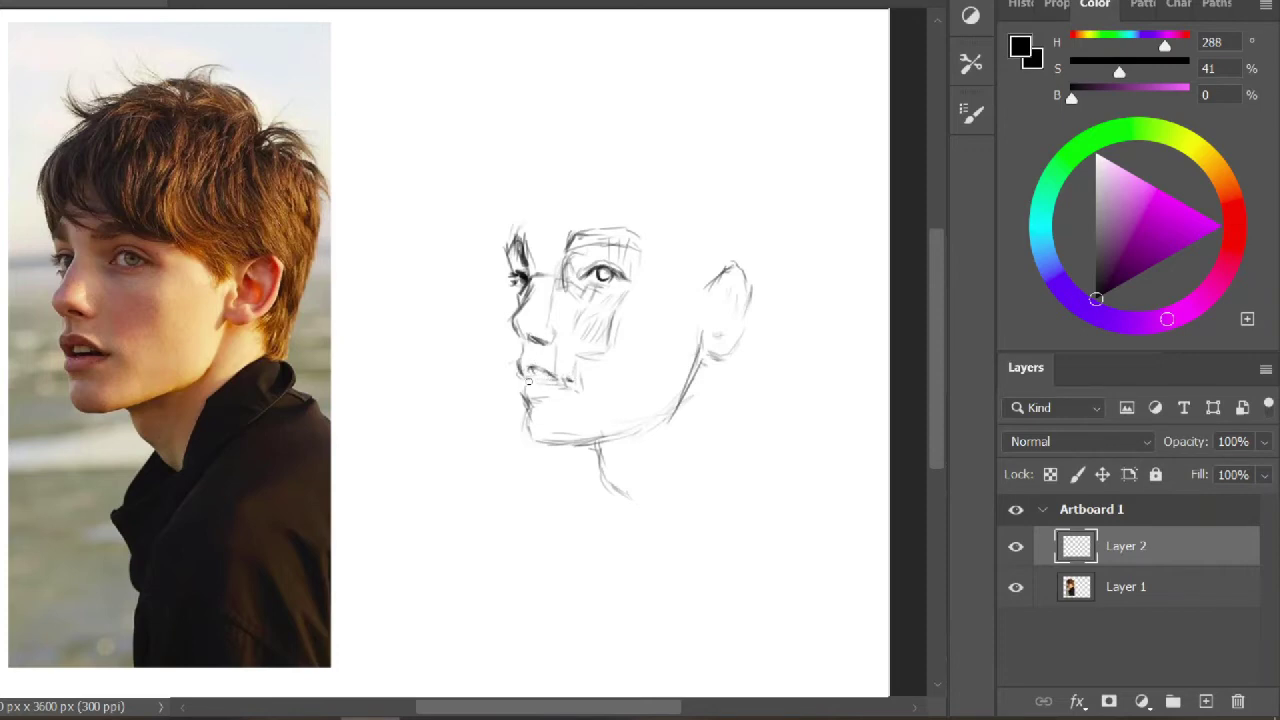
Sketch the hair, collar and shoulder lines on Layer 2, then check the drawing with the canvas mirrored horizontally
left_click_drag(762, 410, 774, 380)
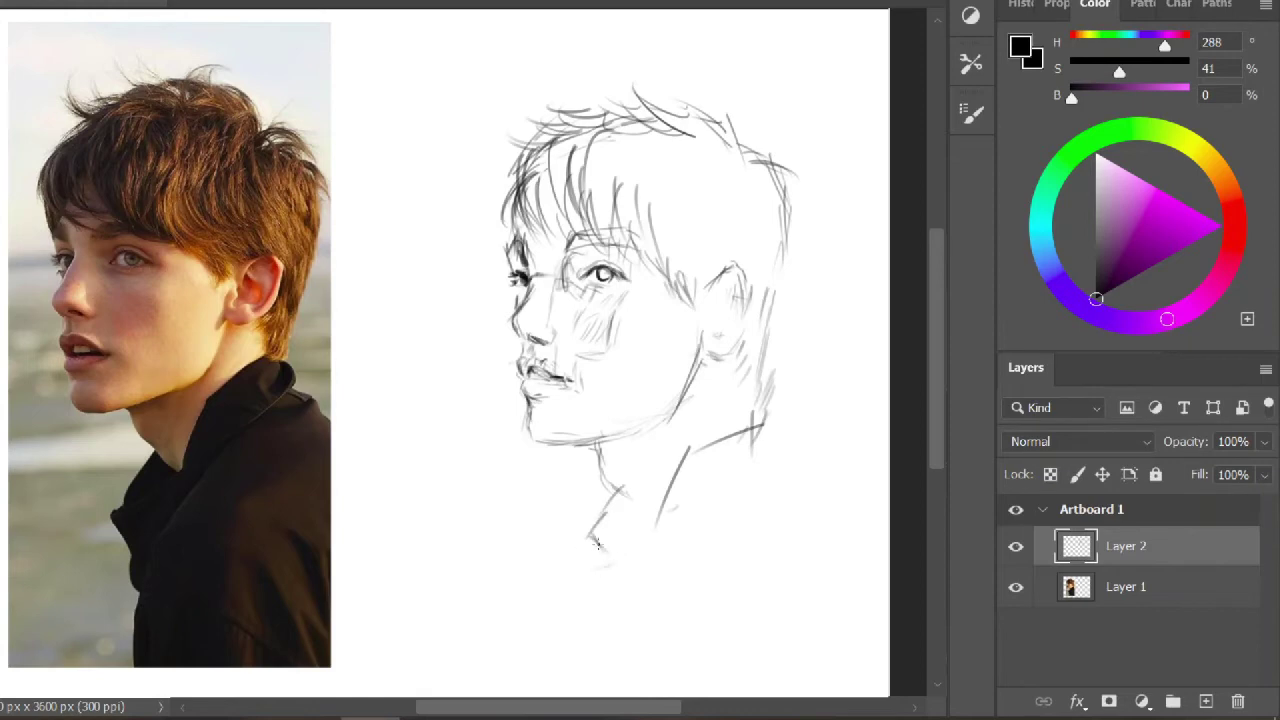
left_click_drag(597, 543, 579, 552)
left_click_drag(585, 562, 620, 652)
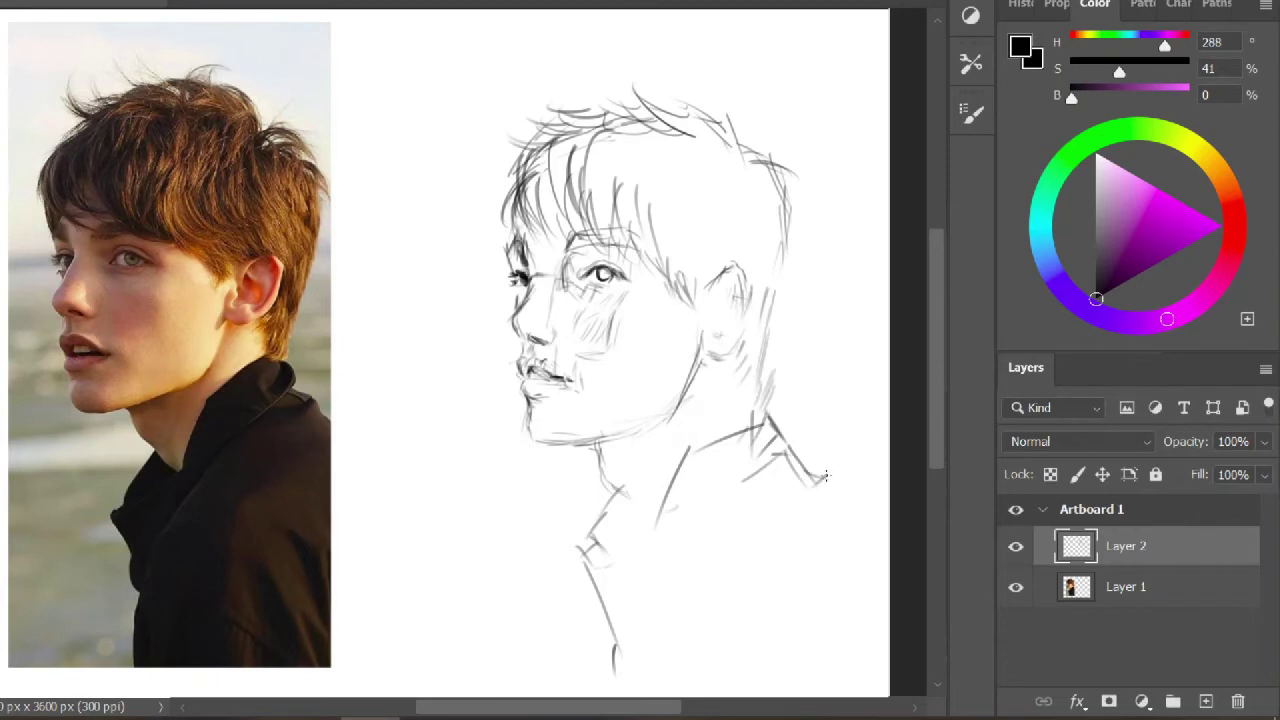
key("ctrl+minus")
key("ctrl+shift+h")
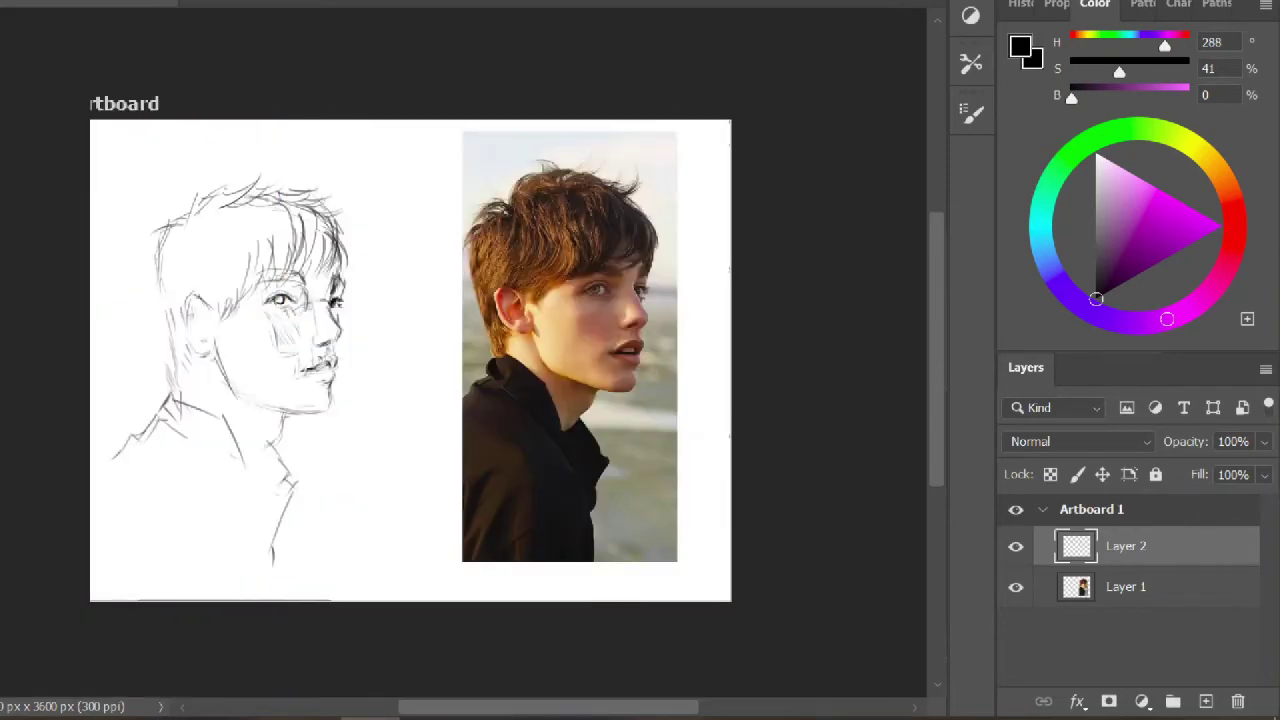
key("ctrl+shift+h")
key("ctrl+plus")
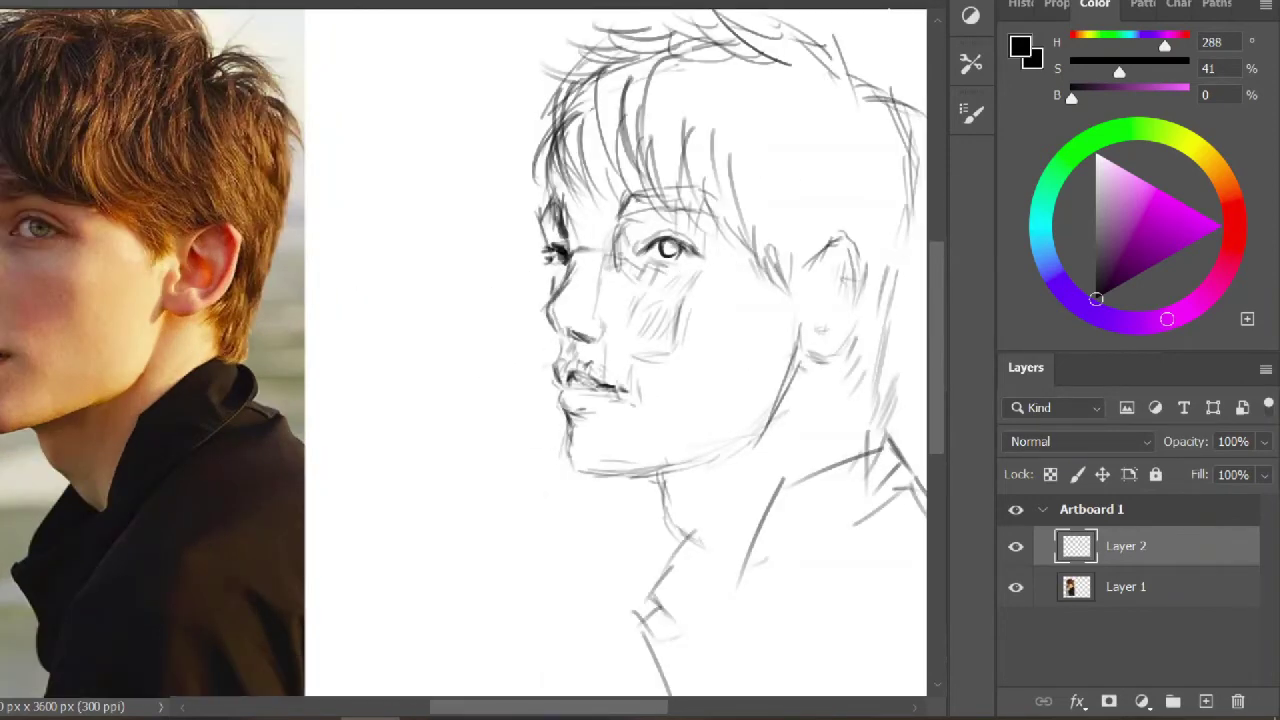
Undo the last two changes, reselect Layer 2 and toggle its visibility off and on
key("ctrl+z")
key("ctrl+z")
left_click(654, 202)
key("Return")
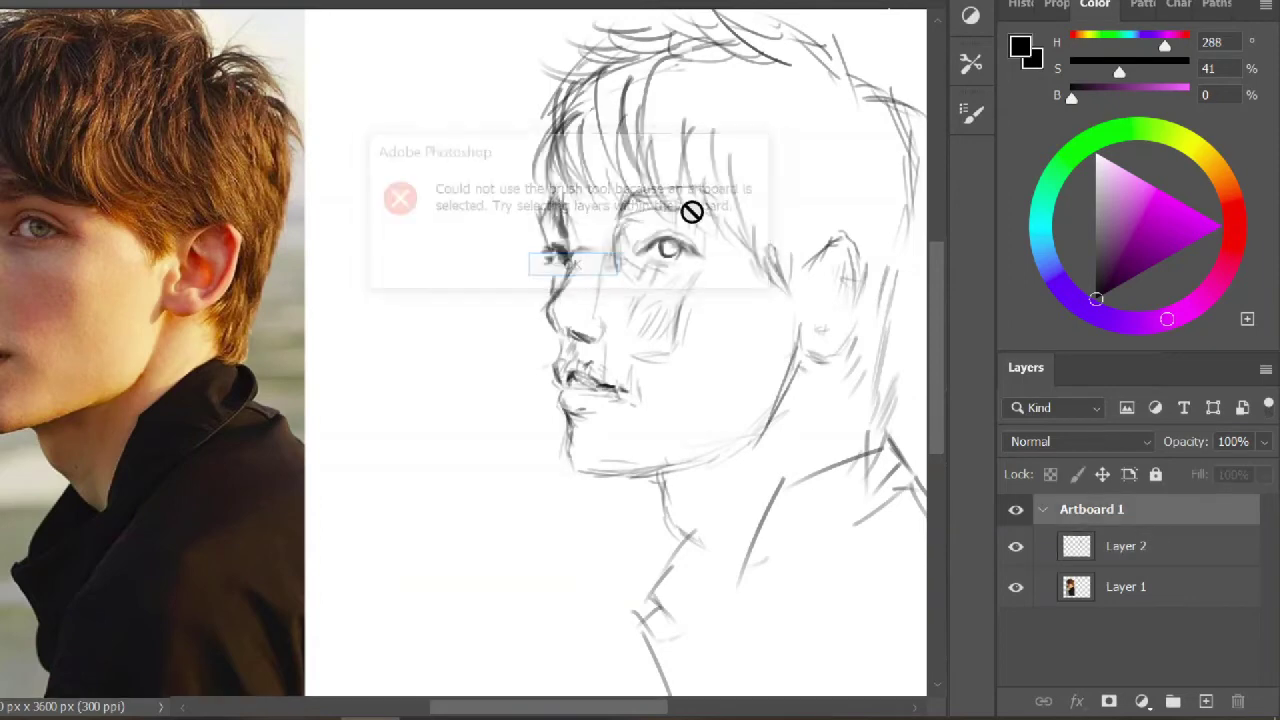
left_click(1135, 561)
left_click(1017, 552)
left_click(1017, 552)
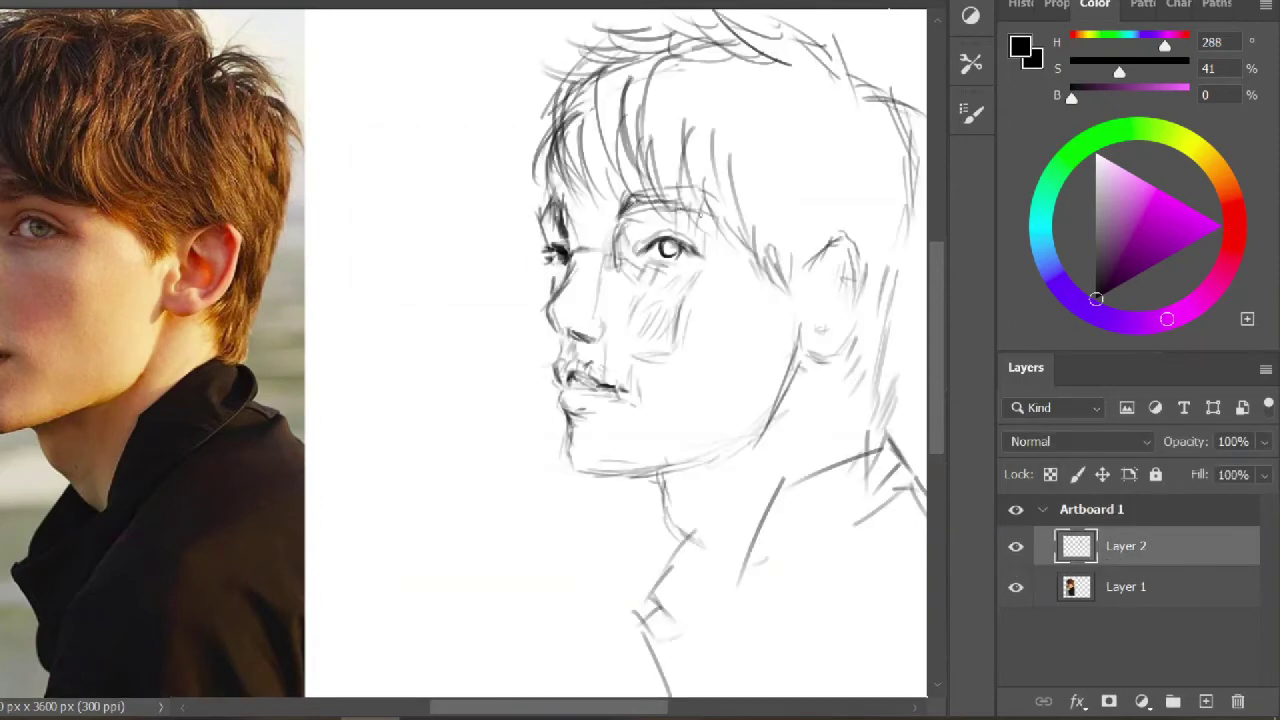
Darken the nearer eyebrow on the sketch and check the drawing with the canvas mirrored horizontally
left_click_drag(678, 207, 706, 217)
key("ctrl+minus")
key("ctrl+minus")
key("ctrl+shift+h")
key("ctrl+shift+h")
key("ctrl+plus")
left_click_drag(640, 330, 545, 313)
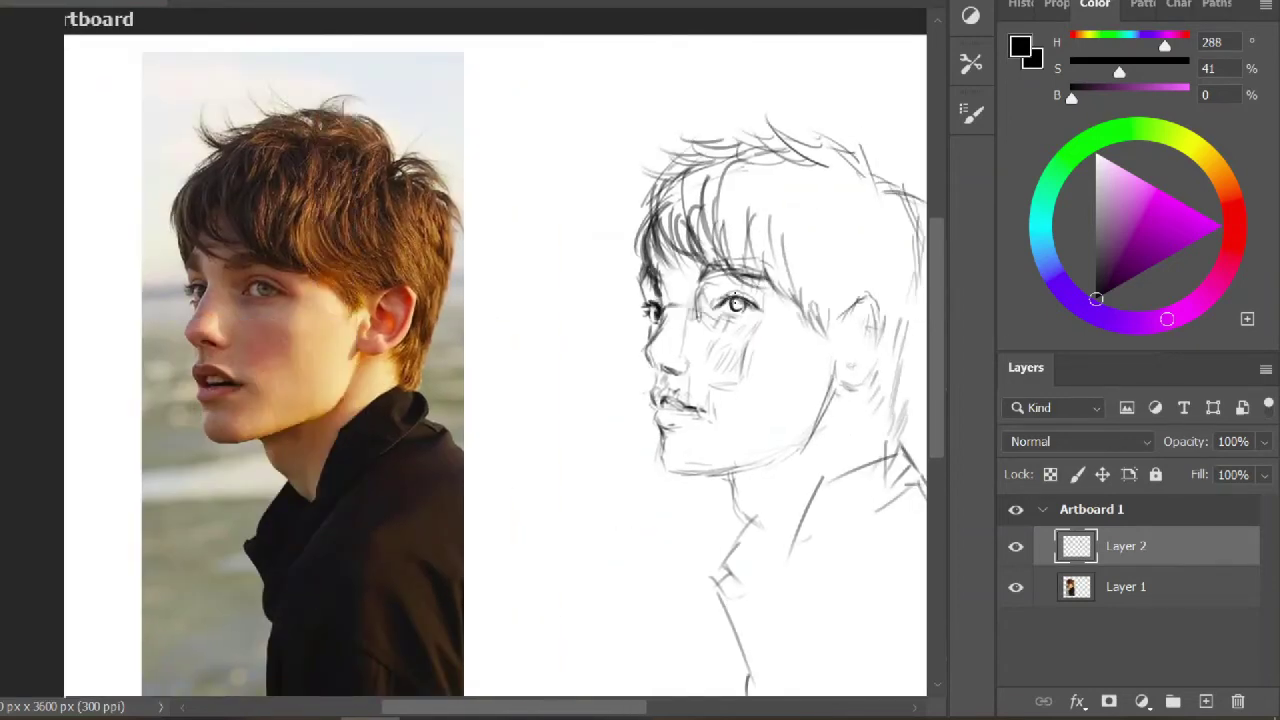
Select the nearer eye in the sketch, move it slightly toward the nose and down, and deselect it
mouse_move(768, 316)
left_mouse_down()
mouse_move(722, 290)
mouse_move(700, 322)
mouse_move(762, 318)
mouse_move(750, 314)
left_mouse_up()
key("ctrl+t")
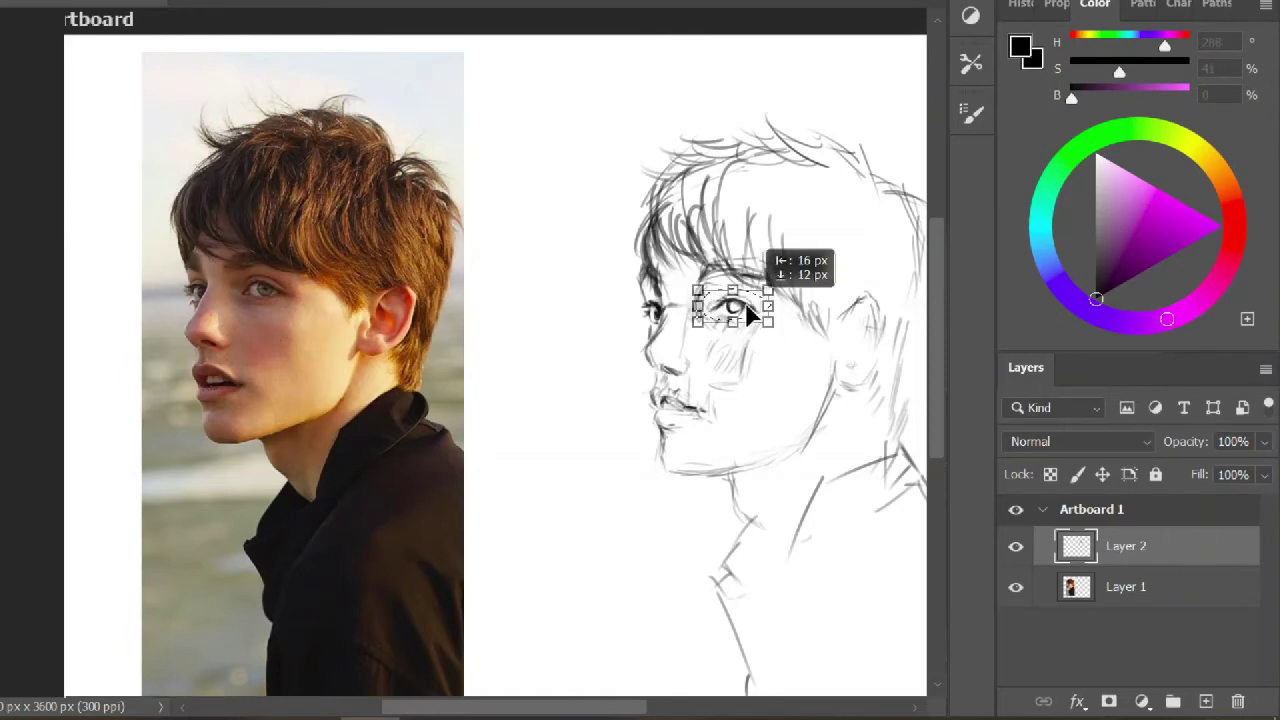
key("Return")
key("ctrl+d")
key("ctrl+minus")
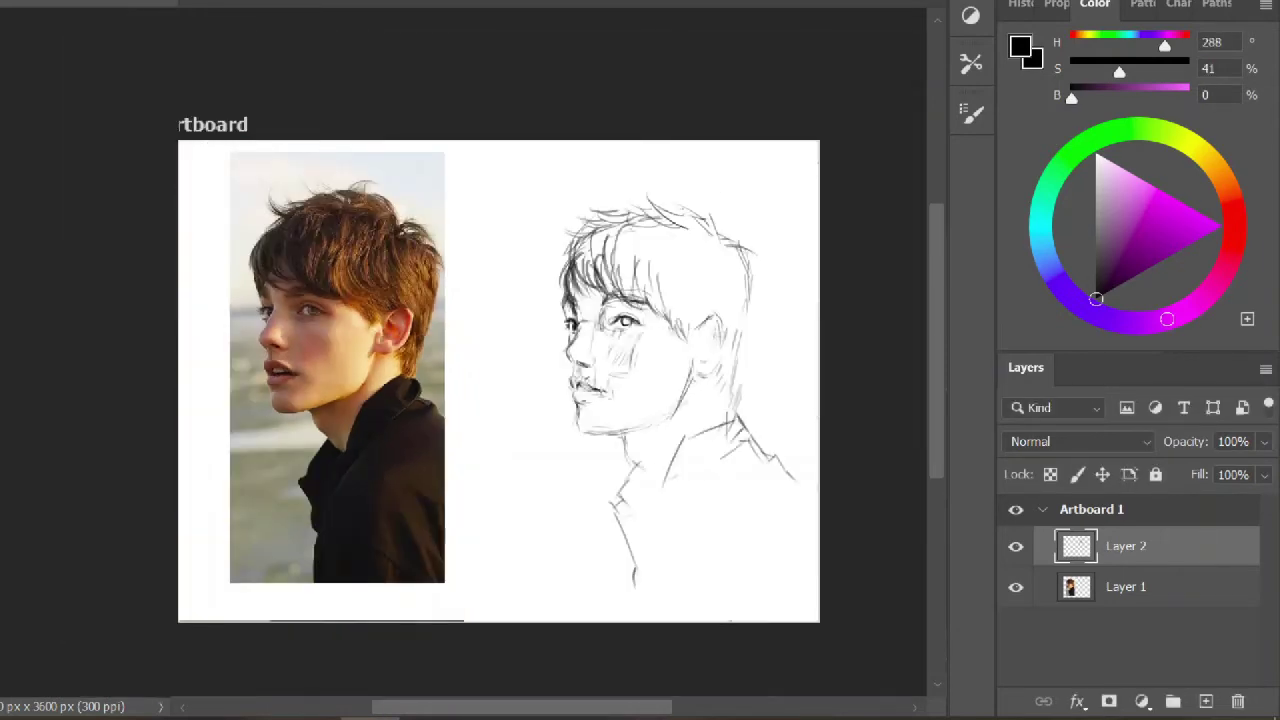
key("ctrl+plus")
key("ctrl+plus")
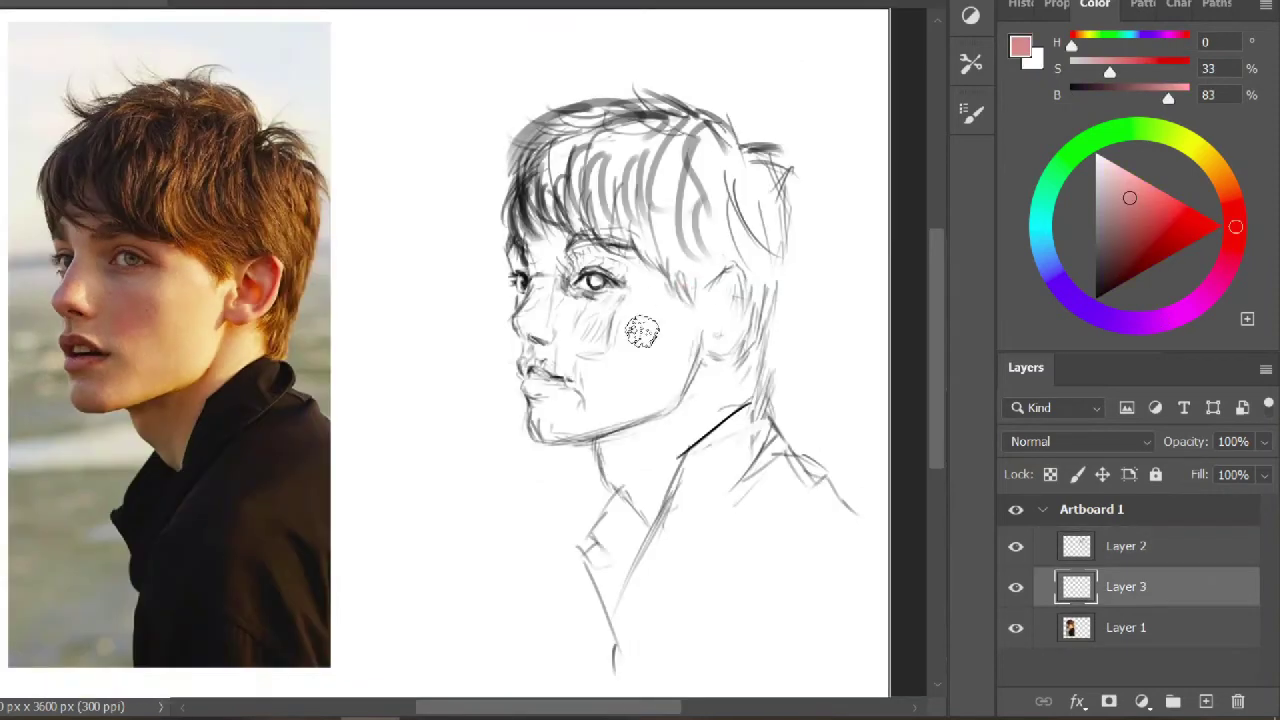
mouse_move(634, 329)
left_mouse_down()
mouse_move(600, 410)
mouse_move(660, 250)
left_mouse_up()
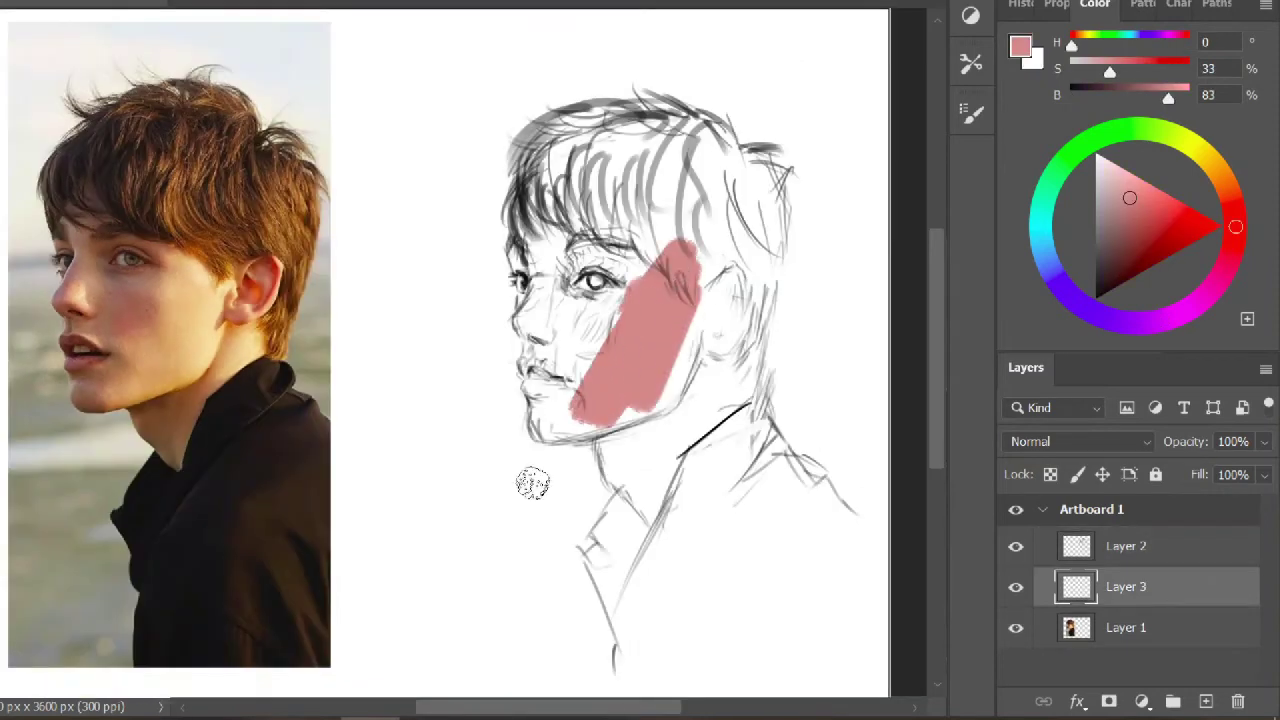
key("ctrl+z")
left_click(1222, 177)
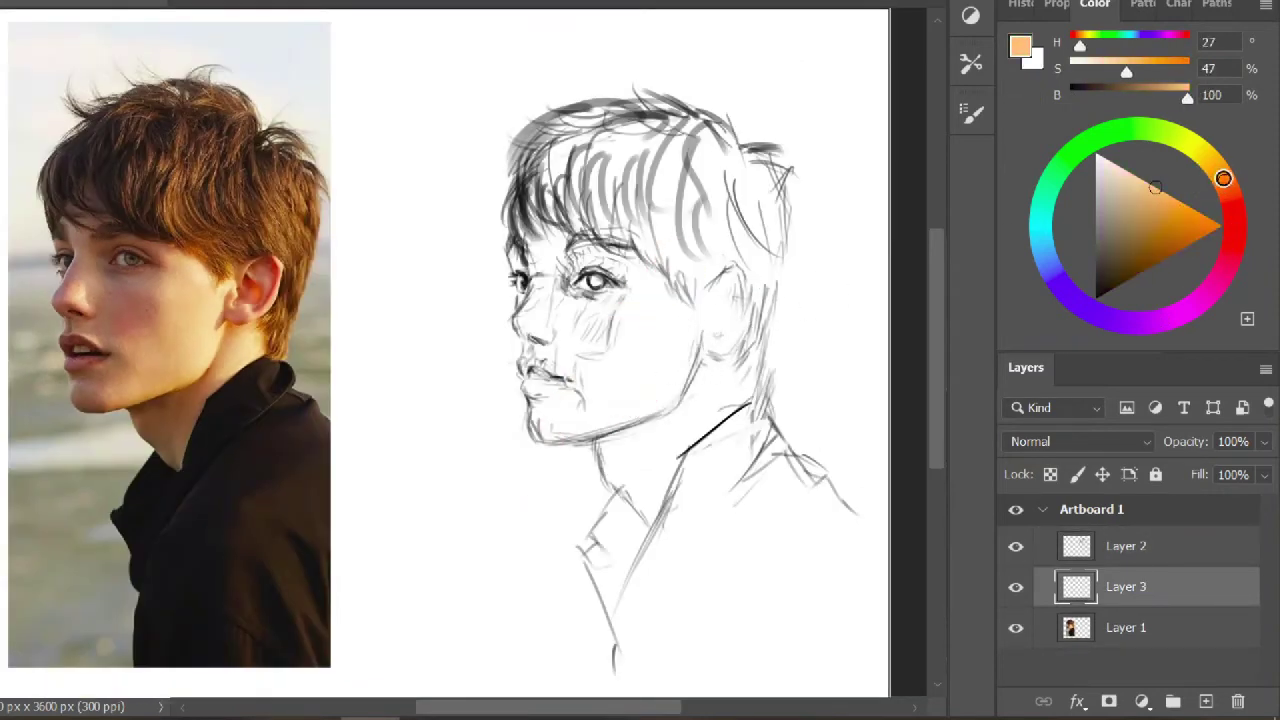
left_click(1126, 171)
left_click_drag(745, 315, 691, 383)
key("ctrl+z")
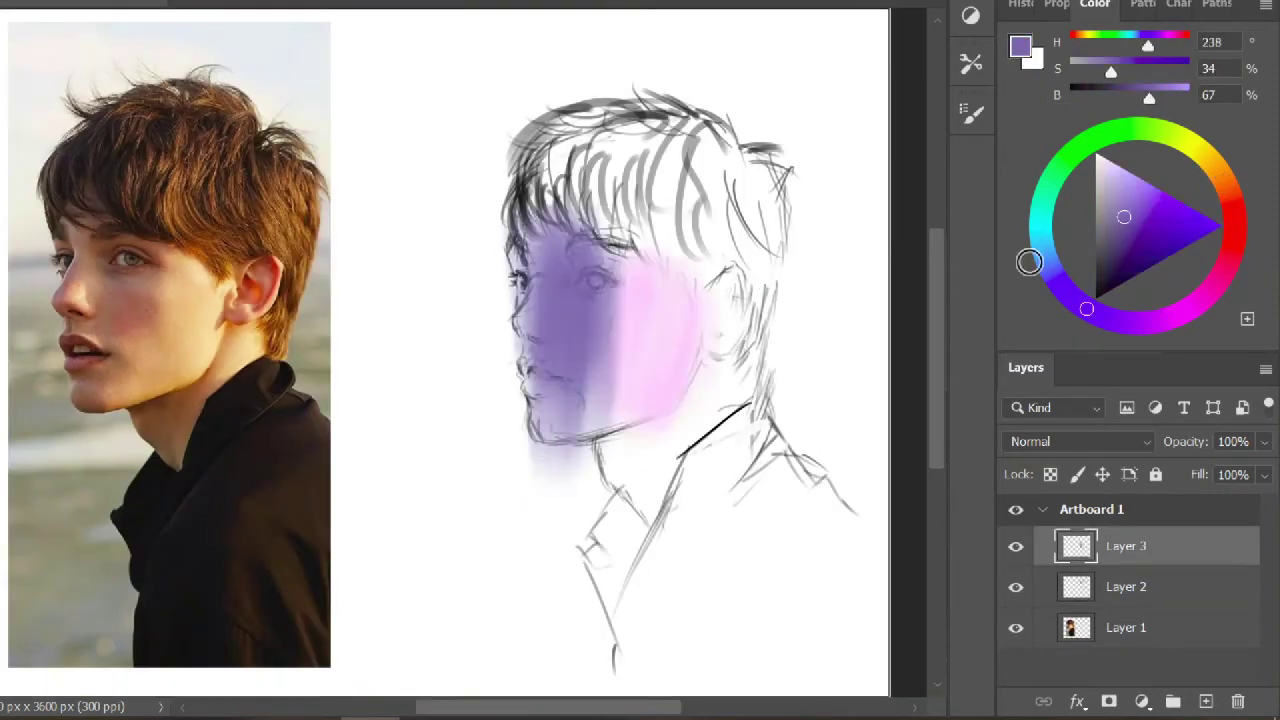
Undo the last purple strokes painted over the front of the face on Layer 3
key("ctrl+z")
key("ctrl+z")
key("ctrl+z")
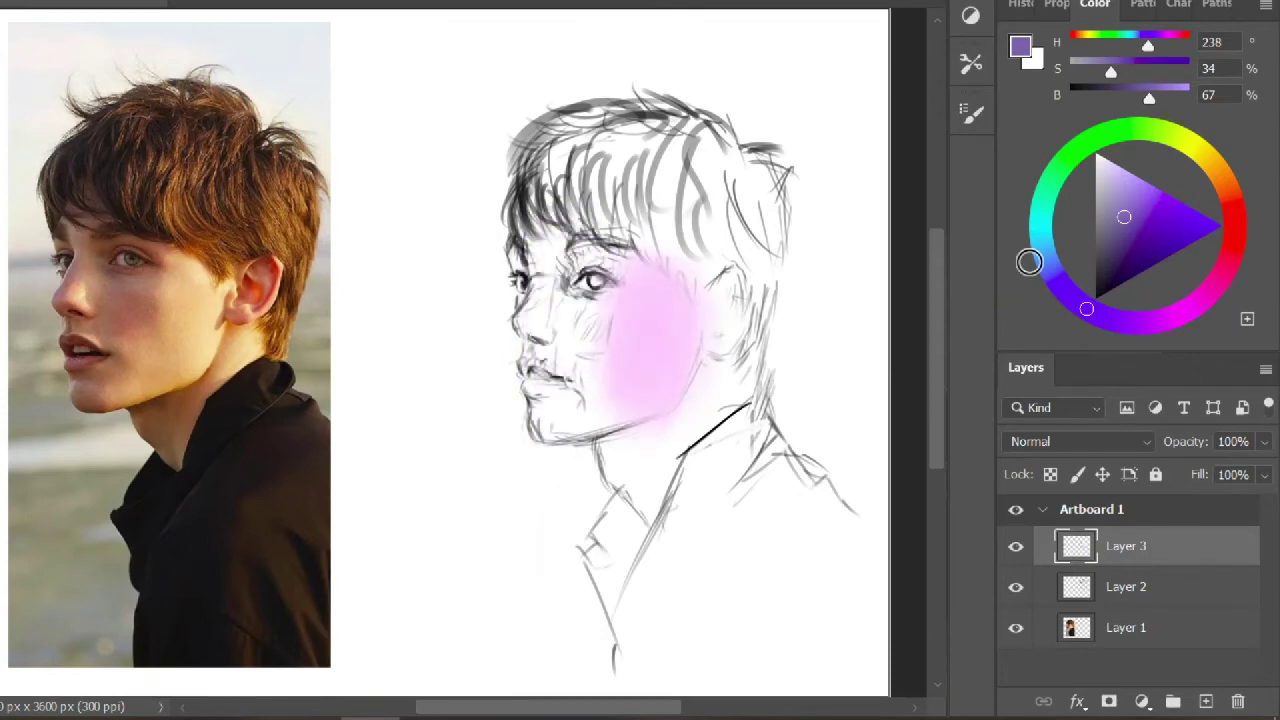
key("ctrl+z")
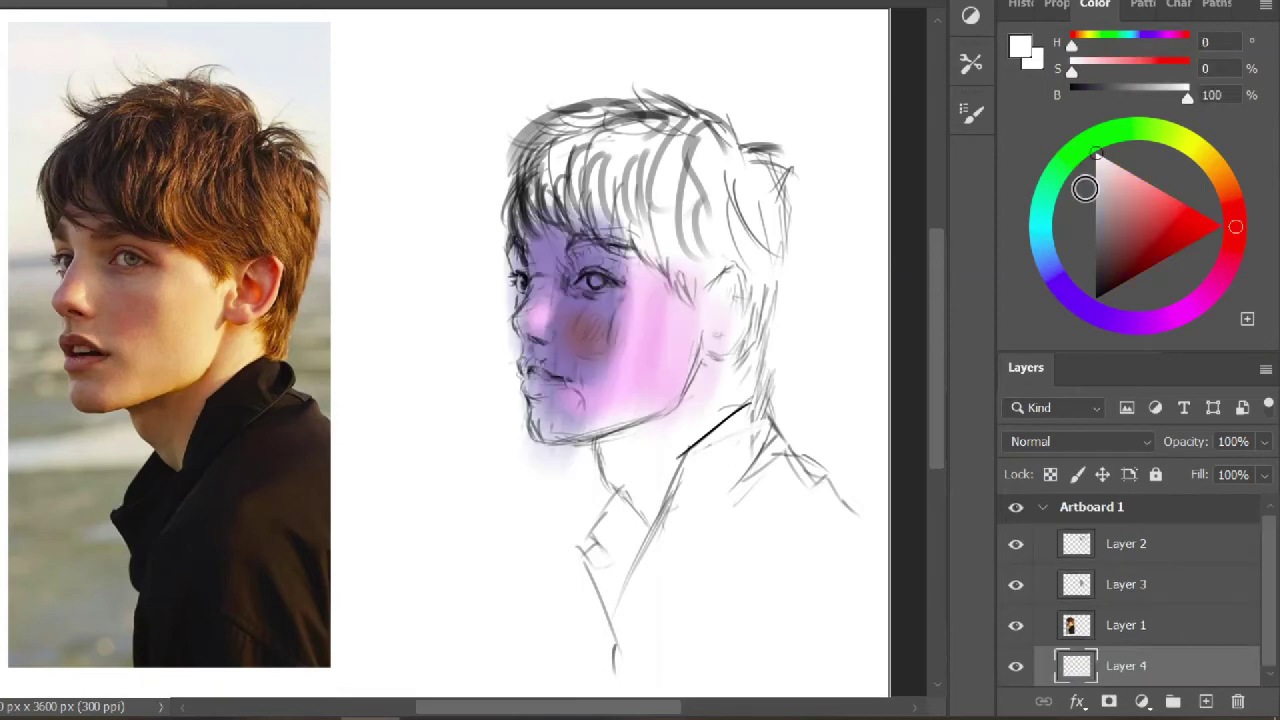
Paint a broad warm grey band (H 0, S 6, B 59) across the background on Layer 4 and add lighter grey streaks
left_click_drag(1100, 215, 1101, 217)
mouse_move(684, 222)
left_mouse_down()
mouse_move(728, 410)
mouse_move(457, 467)
left_mouse_up()
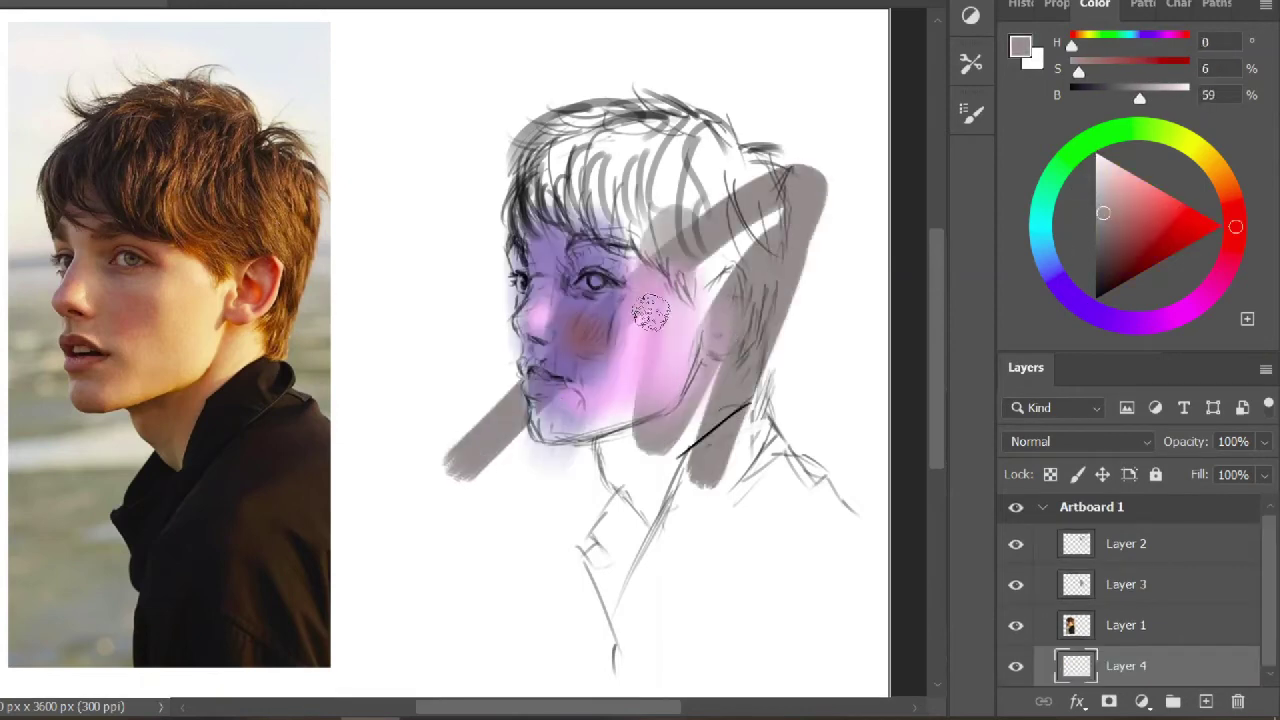
key("ctrl+z")
mouse_move(340, 295)
left_mouse_down()
mouse_move(891, 277)
mouse_move(360, 330)
mouse_move(362, 415)
mouse_move(860, 450)
mouse_move(870, 470)
mouse_move(460, 540)
left_mouse_up()
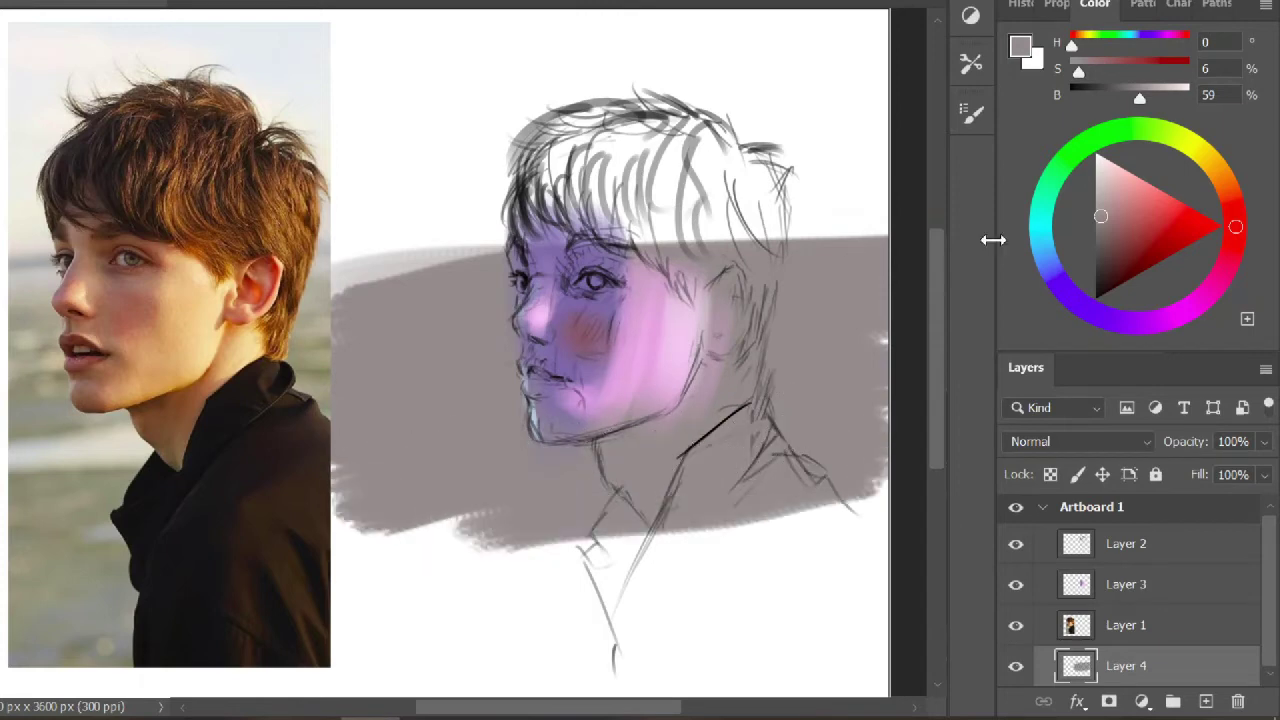
left_click(1096, 188)
mouse_move(893, 218)
left_mouse_down()
mouse_move(392, 365)
mouse_move(933, 272)
mouse_move(494, 378)
mouse_move(403, 366)
mouse_move(873, 273)
mouse_move(463, 416)
mouse_move(921, 390)
mouse_move(428, 462)
mouse_move(726, 391)
left_mouse_up()
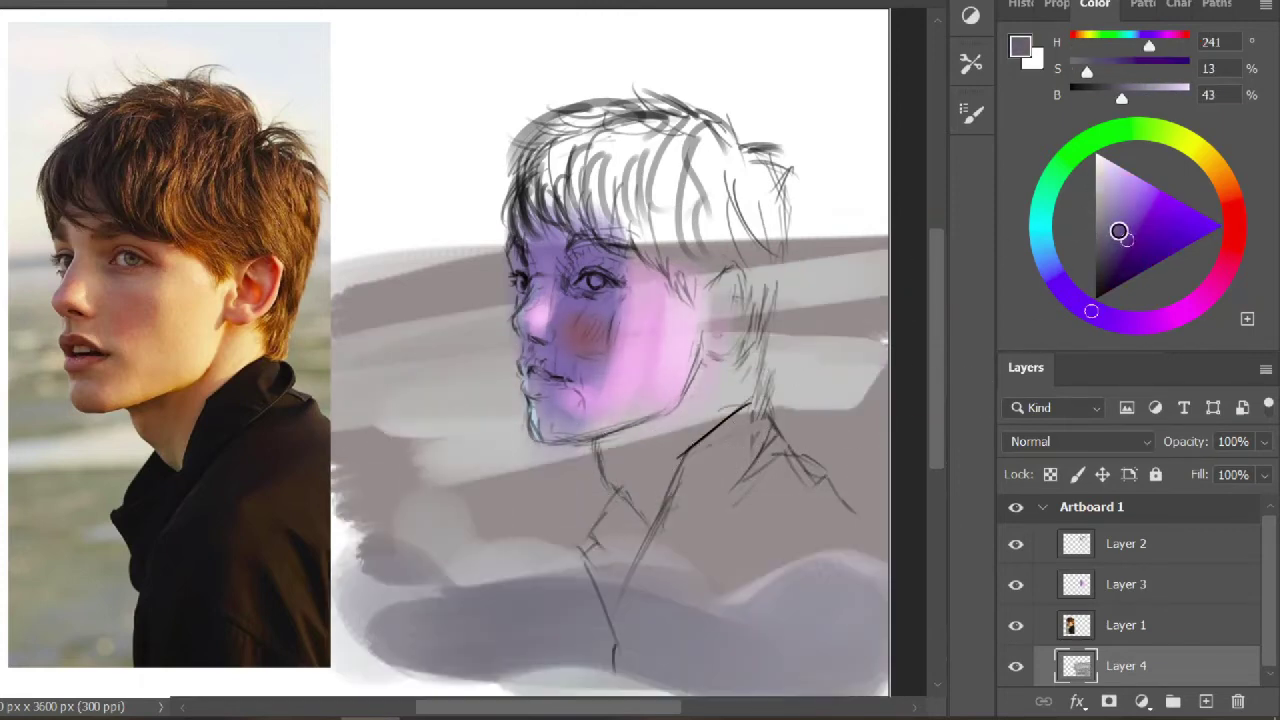
Brush dark grey tones, including S 0, B 23, over the lower background on Layer 4
left_click(1096, 248)
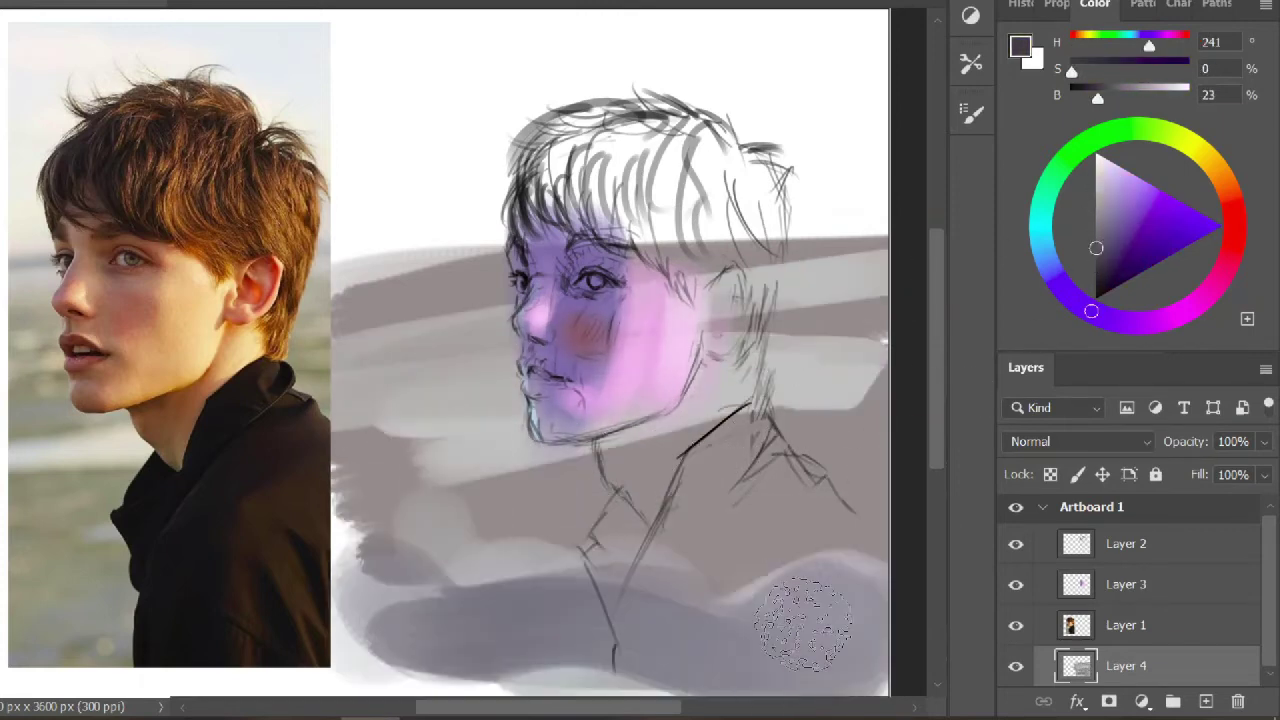
mouse_move(808, 606)
left_mouse_down()
mouse_move(485, 633)
mouse_move(560, 618)
mouse_move(860, 630)
mouse_move(835, 598)
left_mouse_up()
left_click(1105, 271)
left_click(707, 534, "alt")
left_click_drag(707, 560, 520, 600)
Paint slate-blue tones over the lower background and a pale blue sky (H 207, S 18, B 91) behind the head
left_click(1051, 271)
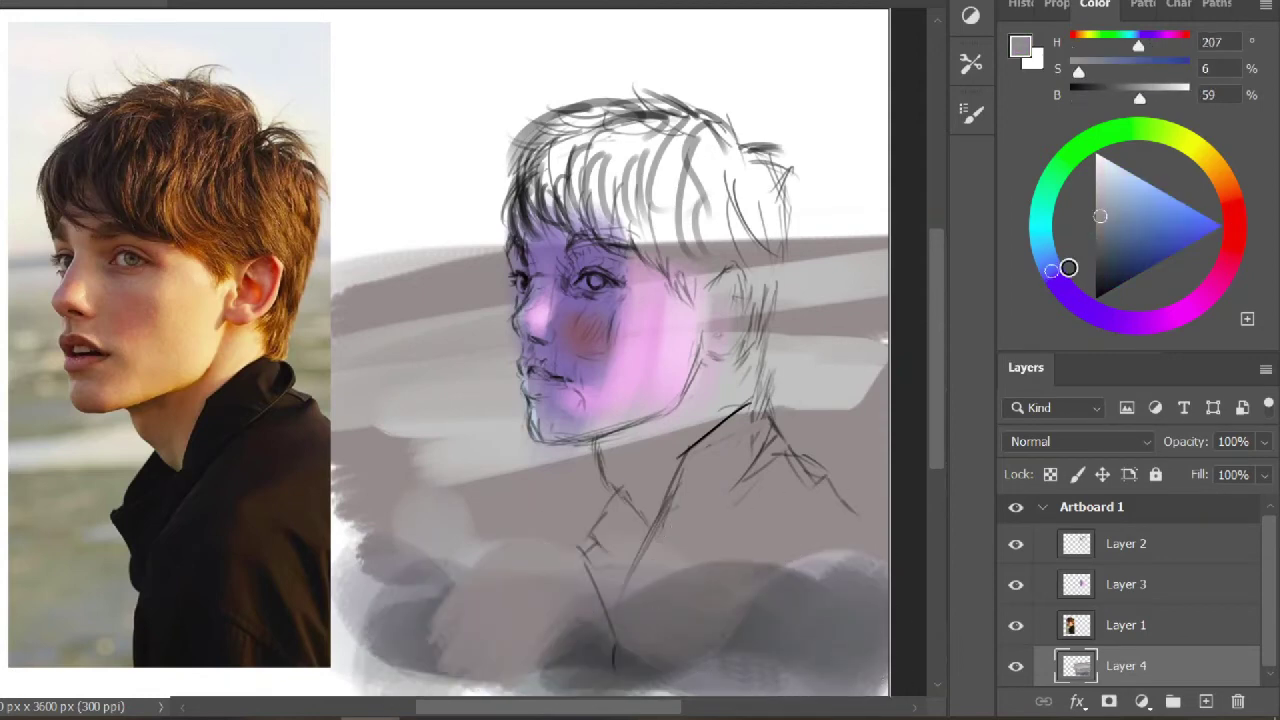
left_click(1137, 212)
left_click(1117, 235)
mouse_move(780, 565)
left_mouse_down()
mouse_move(823, 597)
mouse_move(400, 674)
mouse_move(390, 620)
left_mouse_up()
left_click_drag(410, 97, 600, 110)
left_click(1116, 178)
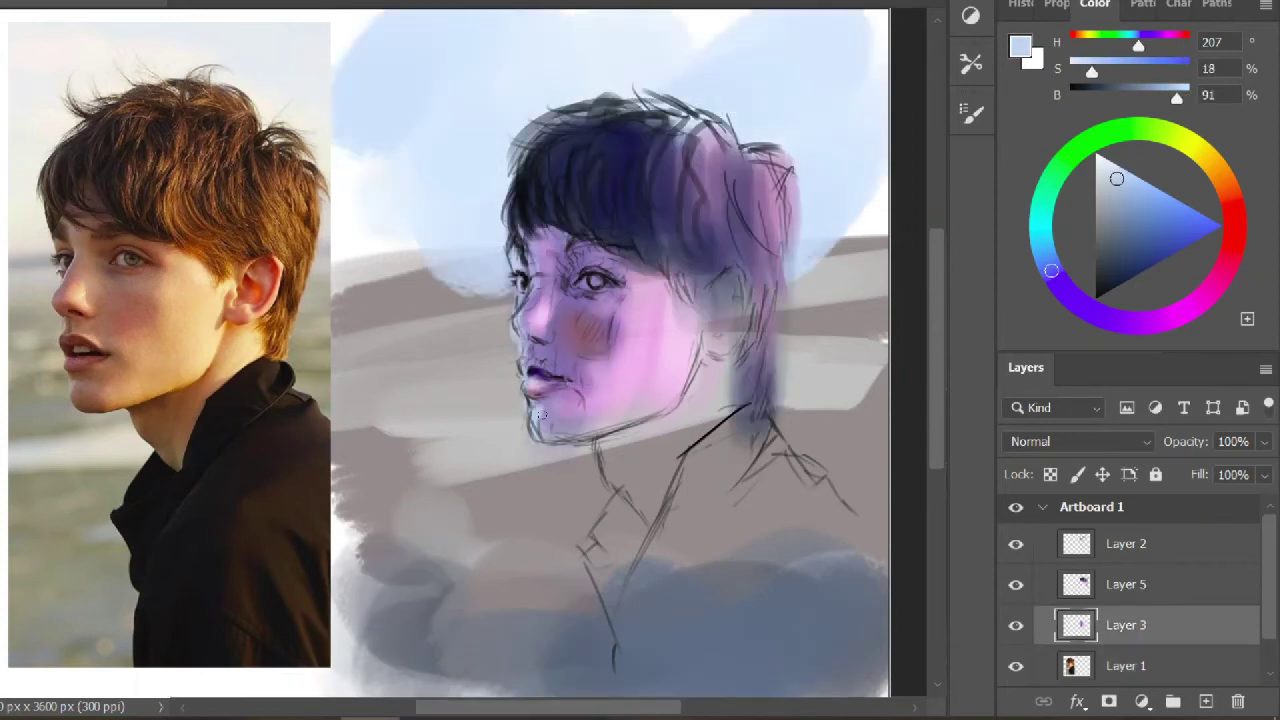
Paint muted dark purple shading on the neck below the jaw on Layer 3, using H 259, S 27, B 42
left_click(563, 403, "alt")
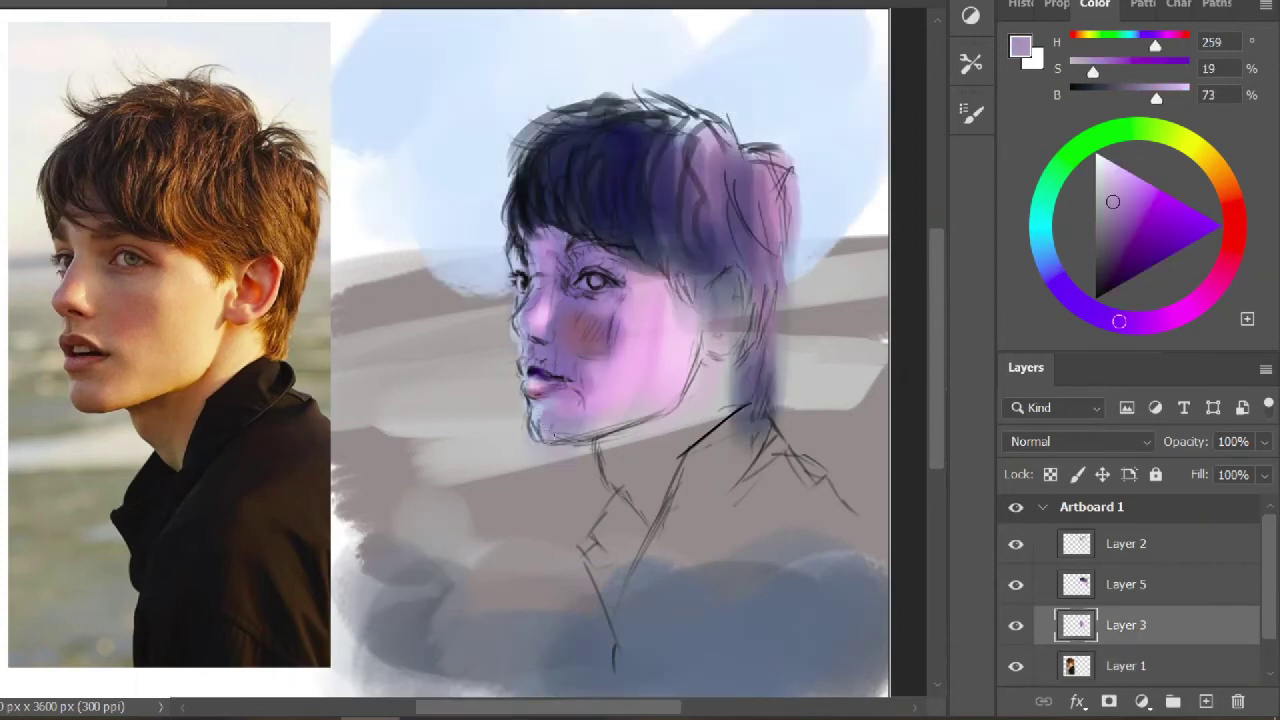
left_click(1109, 245)
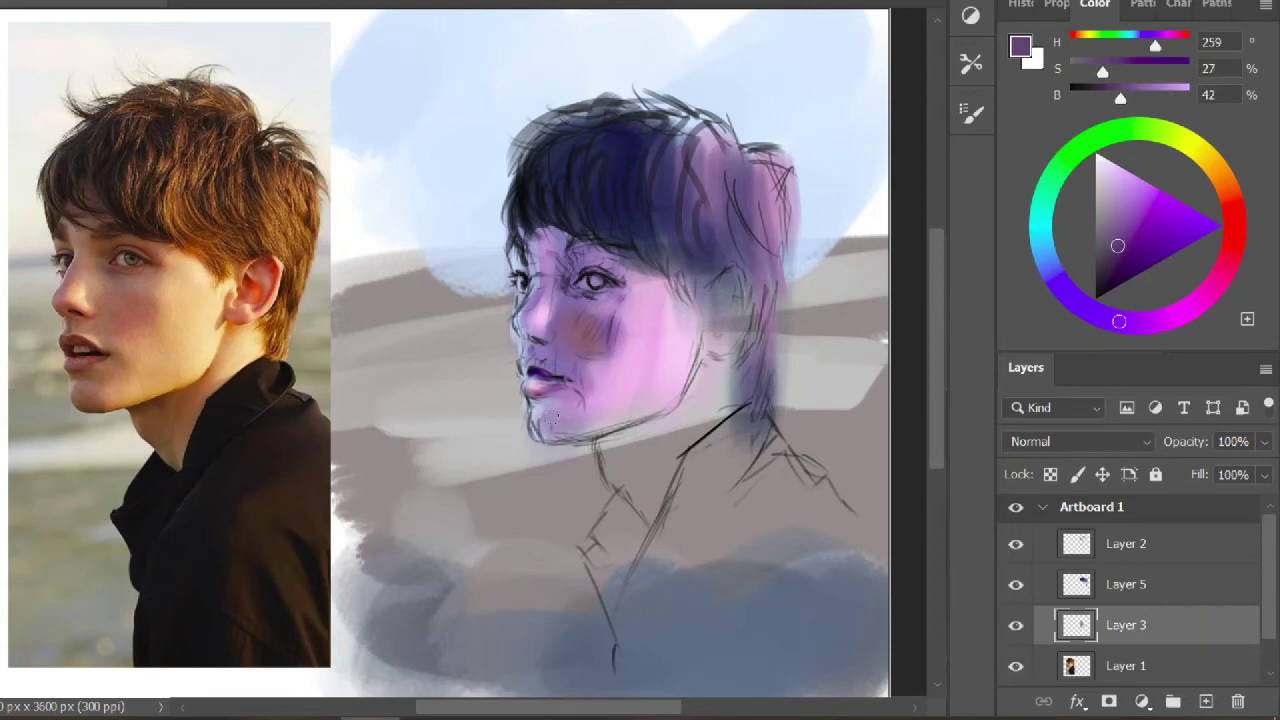
mouse_move(635, 430)
left_mouse_down()
mouse_move(695, 406)
mouse_move(665, 414)
mouse_move(650, 503)
left_mouse_up()
left_click_drag(1129, 240, 1123, 246)
mouse_move(662, 427)
left_mouse_down()
mouse_move(635, 446)
mouse_move(624, 433)
left_mouse_up()
left_click(569, 415, "alt")
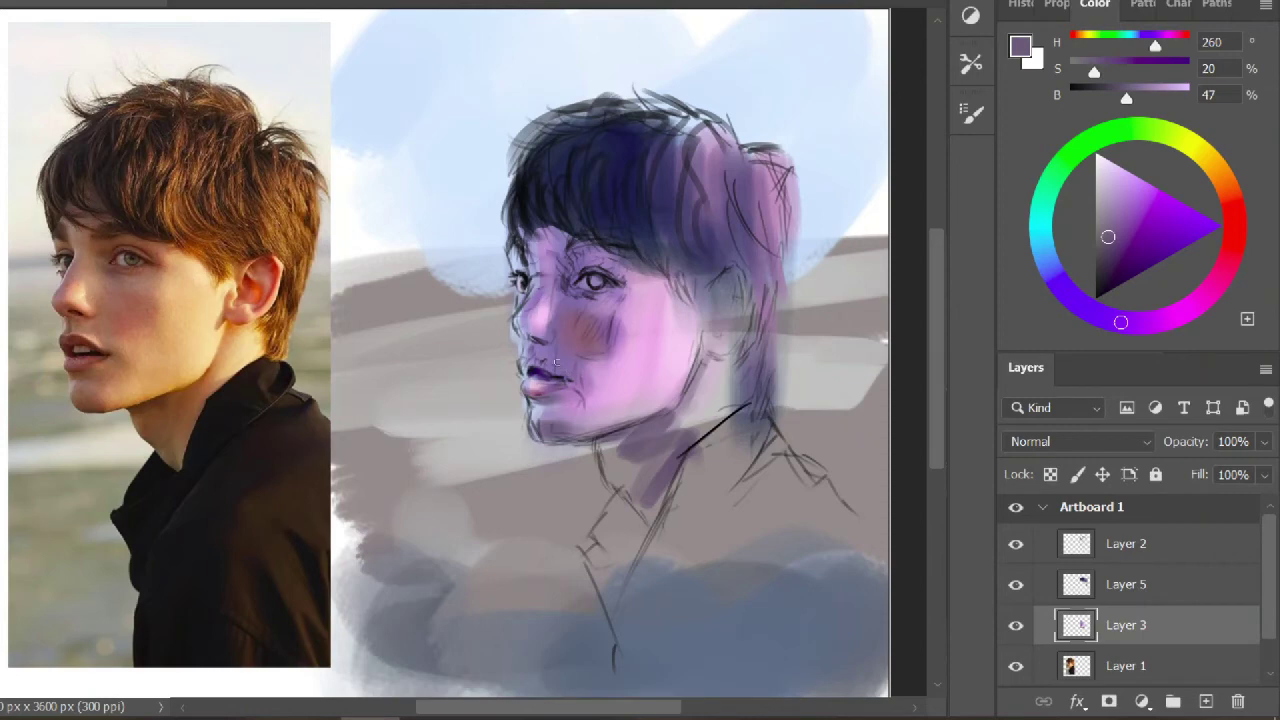
Shade the lips on Layer 3 with dark red (H 354, S 42, B 39) and pick a stronger red (S 57, B 55)
left_click_drag(1234, 200, 1234, 237)
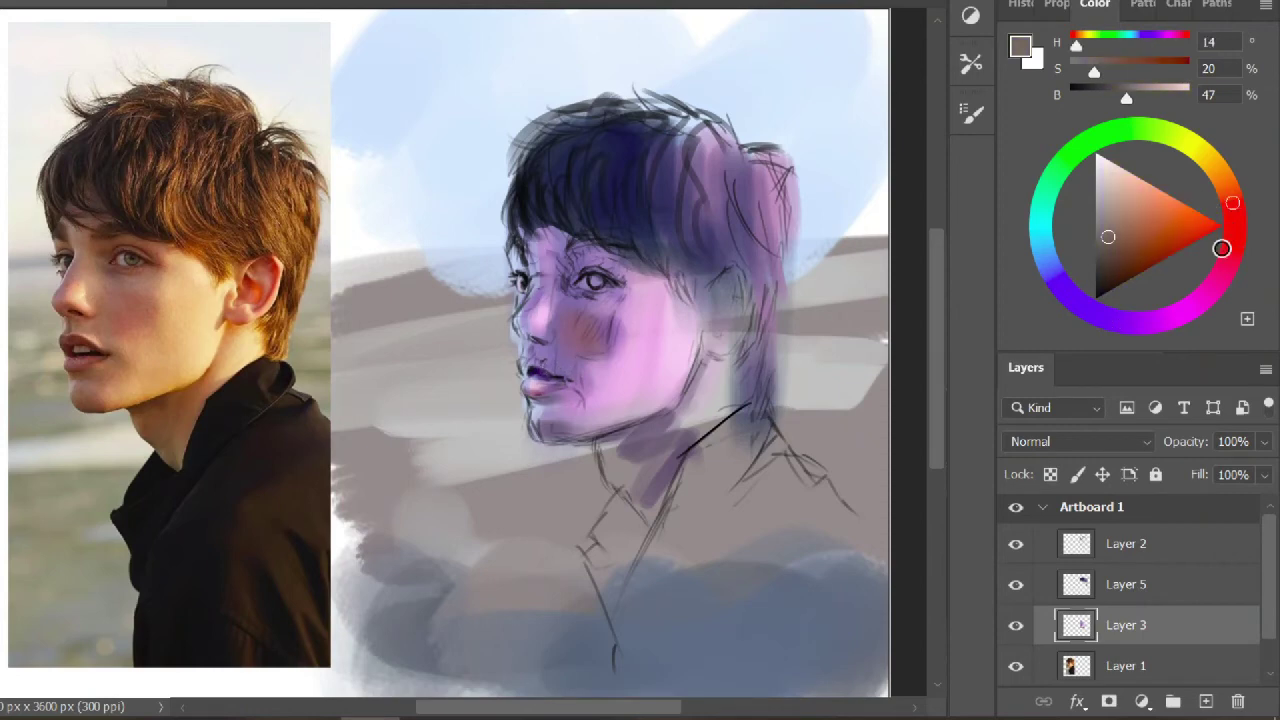
left_click(1124, 261)
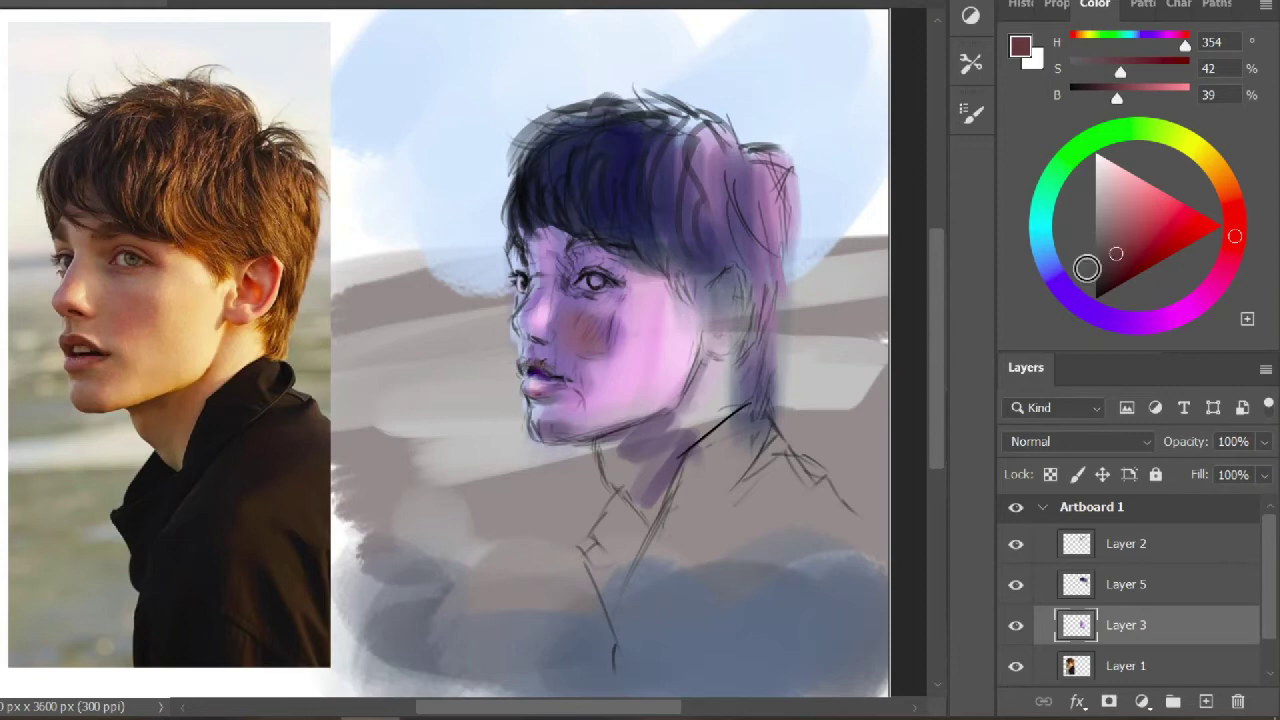
left_click_drag(1087, 268, 1136, 240)
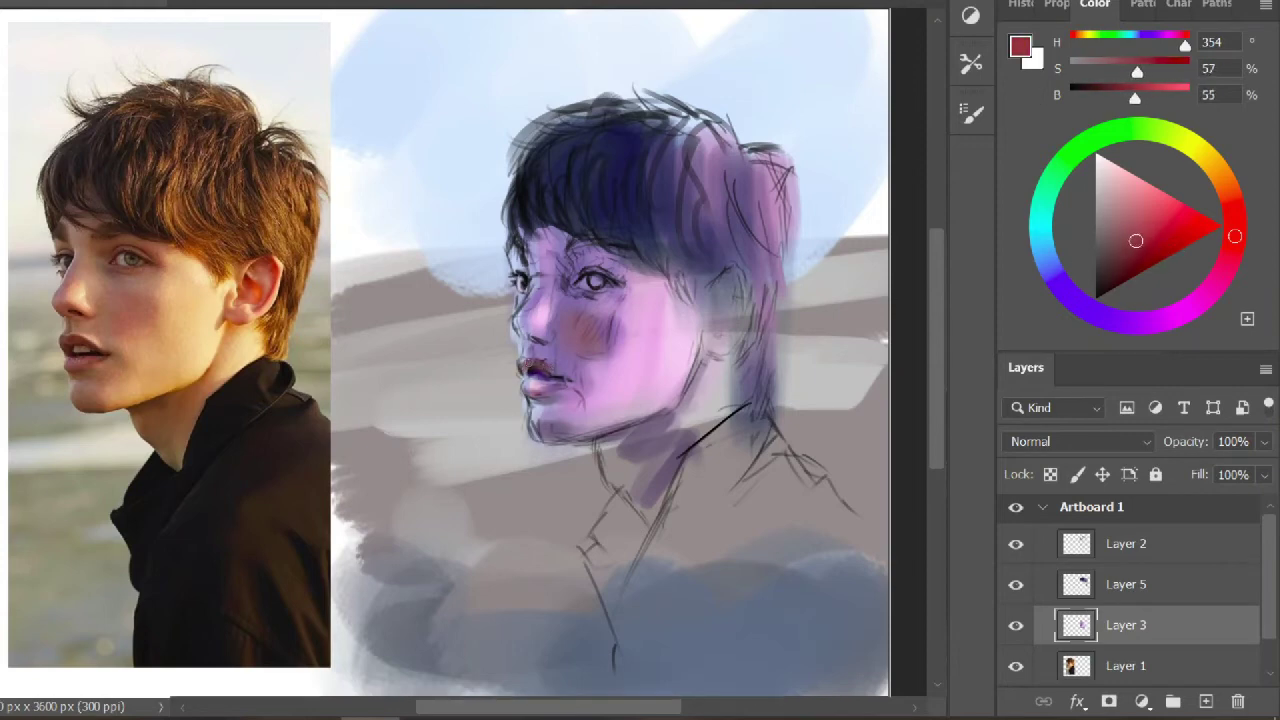
left_click(555, 368, "alt")
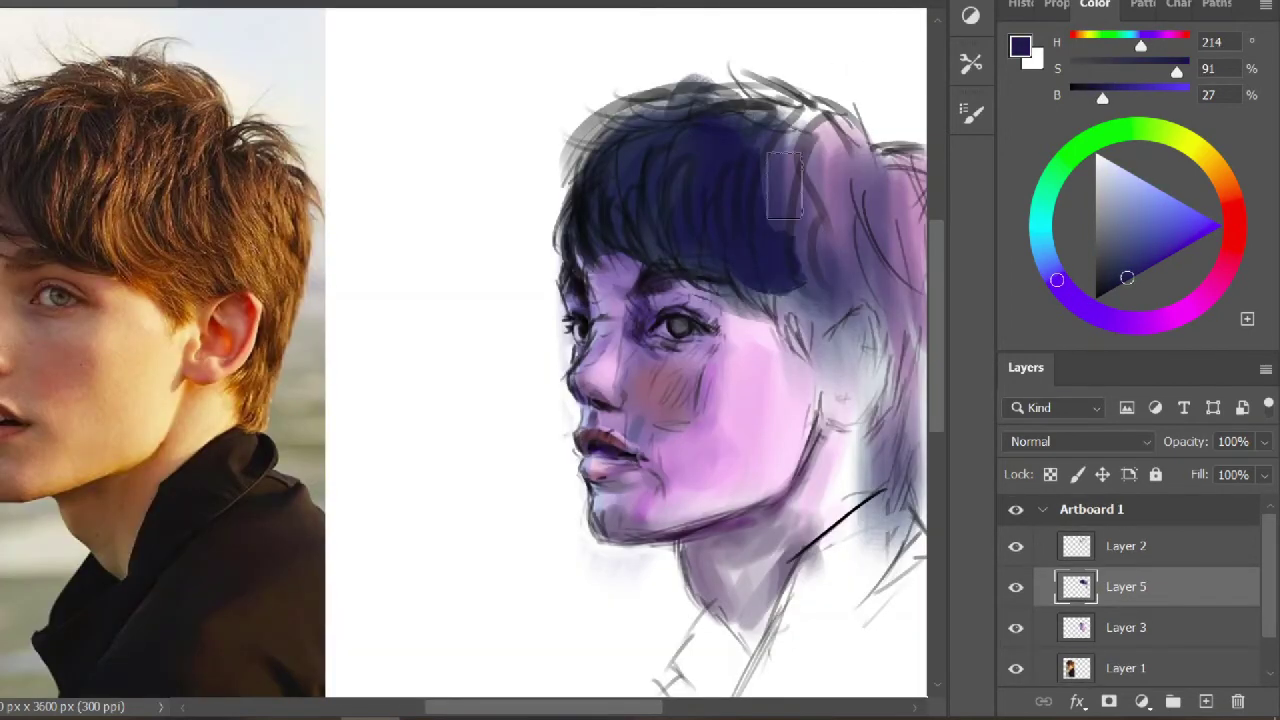
Paint flat navy strokes (H 214, S 91, B 27) through the fringe on Layer 5
left_click_drag(771, 155, 754, 245)
left_click_drag(668, 160, 690, 262)
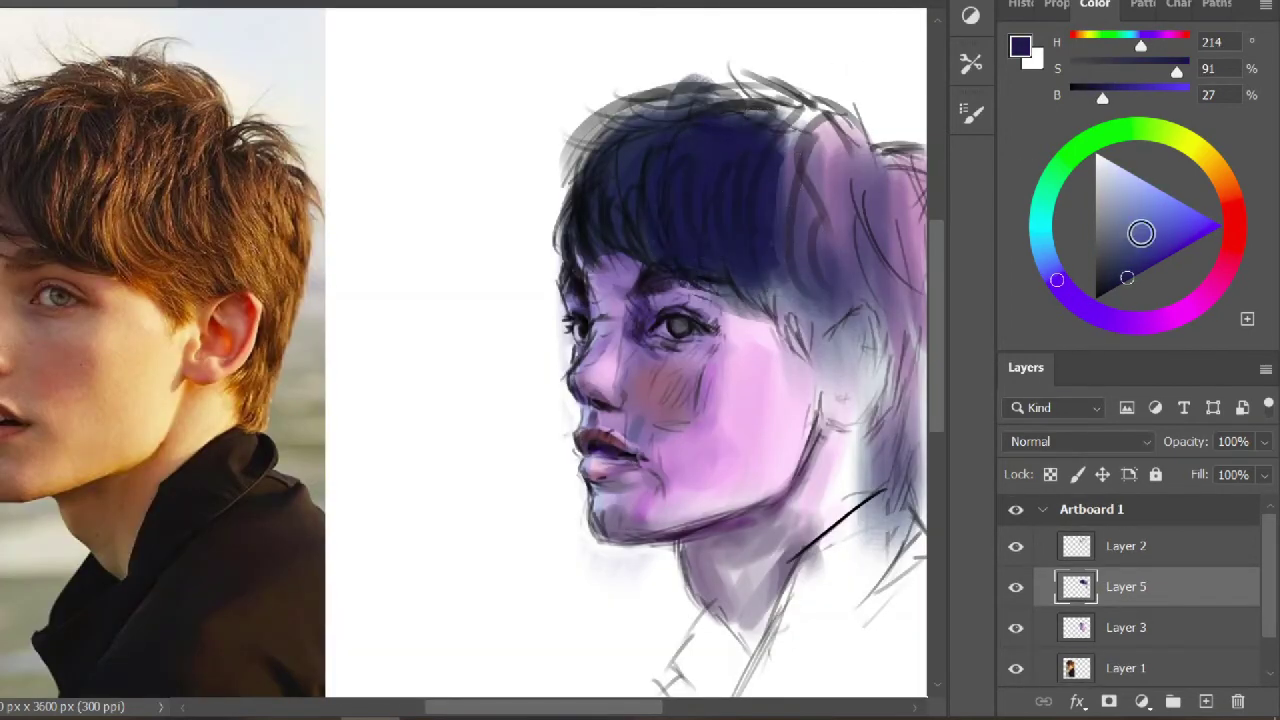
mouse_move(1140, 231)
left_mouse_down()
mouse_move(1131, 265)
mouse_move(1096, 233)
left_mouse_up()
left_click_drag(755, 168, 700, 240)
key("ctrl+z")
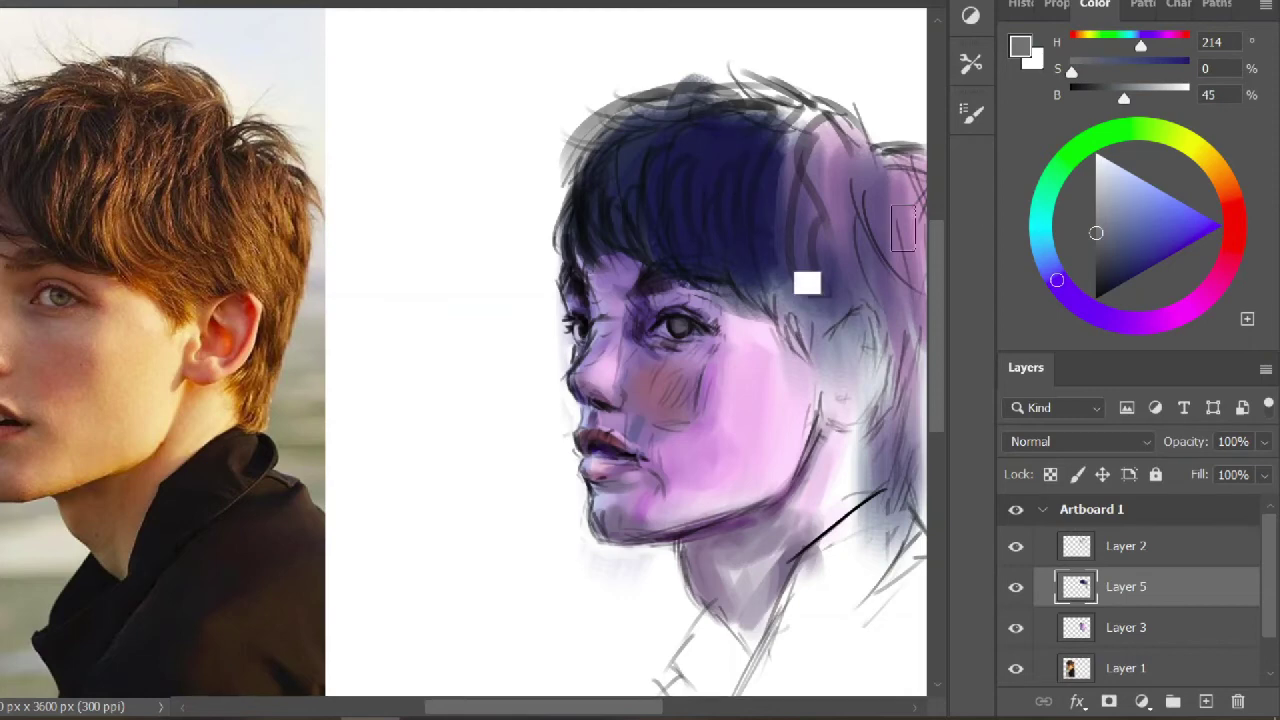
Paint lighter blue strands (H 214, S 76, B 36) through the fringe on Layer 5
left_click(727, 145, "alt")
left_click(1131, 267)
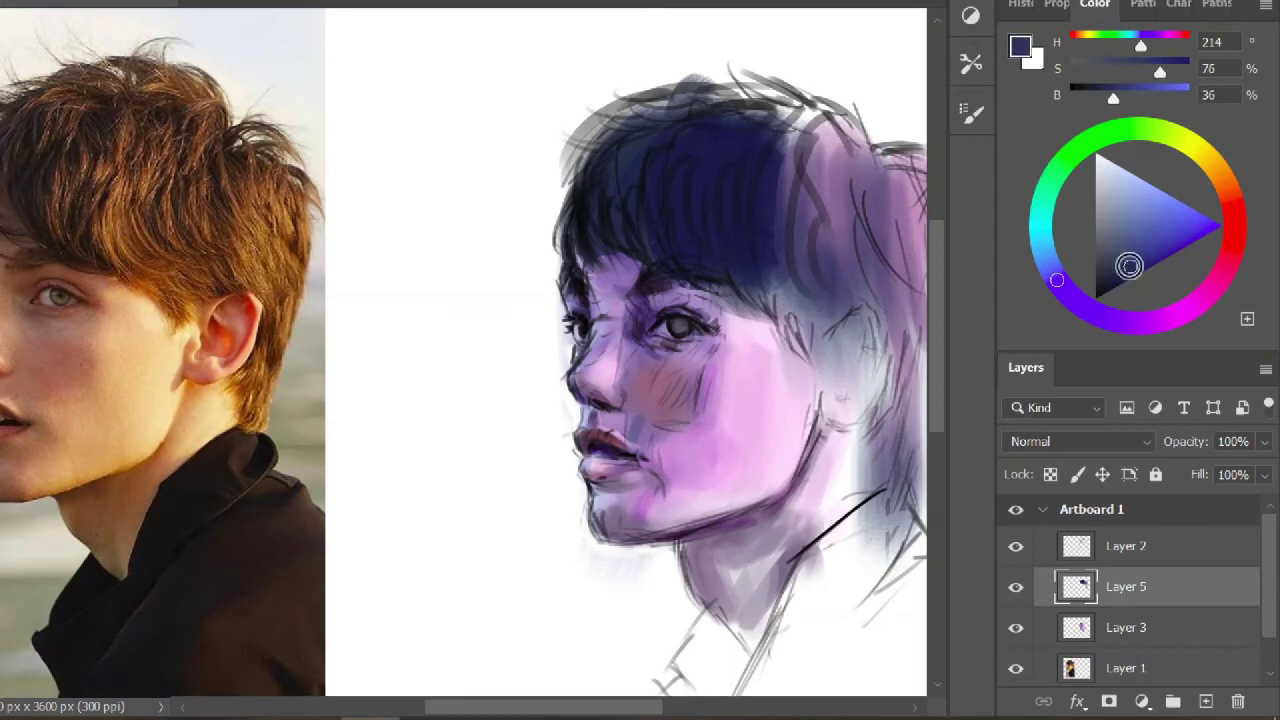
left_click_drag(715, 145, 715, 238)
left_click_drag(774, 200, 771, 250)
left_click_drag(748, 156, 748, 230)
Paint near-black strands (H 214, S 97, B 9) through the fringe and the hair above the ear
left_click(1107, 293)
left_click_drag(606, 178, 606, 228)
mouse_move(668, 165)
left_mouse_down()
mouse_move(668, 211)
mouse_move(682, 204)
left_mouse_up()
mouse_move(708, 270)
left_mouse_down()
mouse_move(771, 265)
mouse_move(804, 229)
mouse_move(816, 260)
mouse_move(822, 165)
left_mouse_up()
mouse_move(815, 368)
left_mouse_down()
mouse_move(850, 290)
mouse_move(865, 330)
mouse_move(870, 200)
mouse_move(895, 200)
left_mouse_up()
Add near-black strands to the nape, the back of the head and the side hair
key("ctrl+minus")
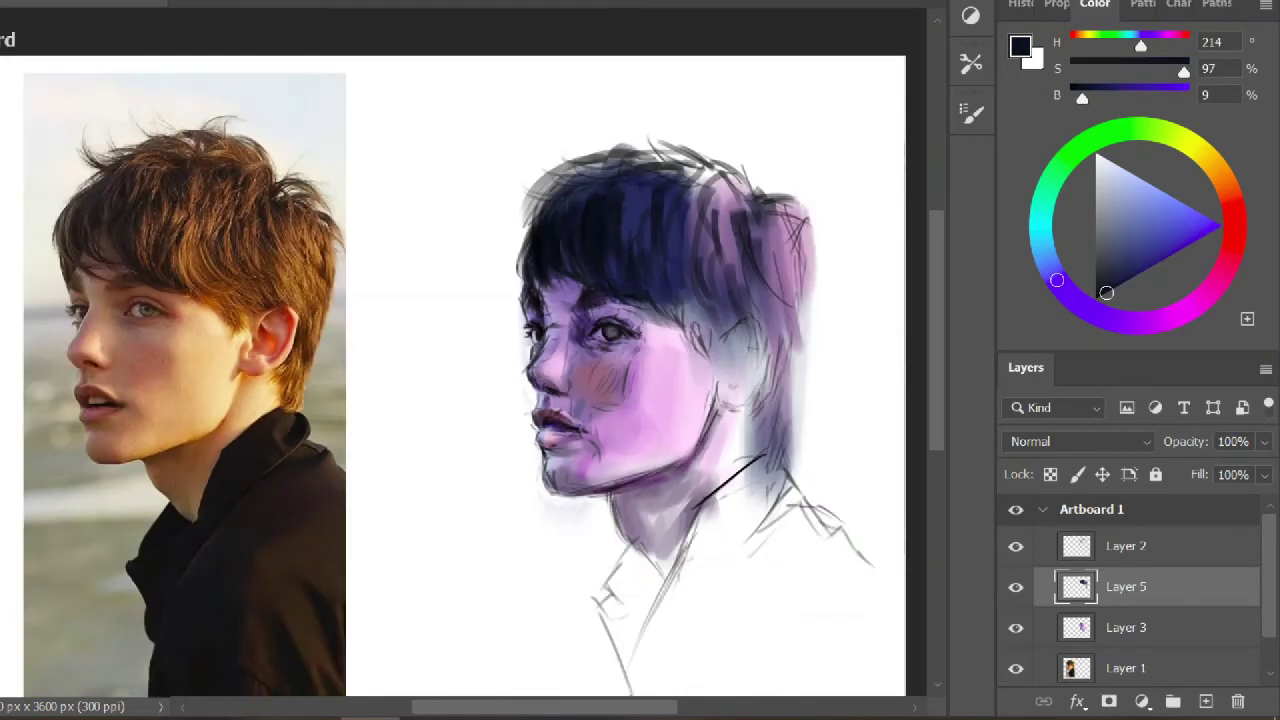
left_click_drag(790, 370, 780, 408)
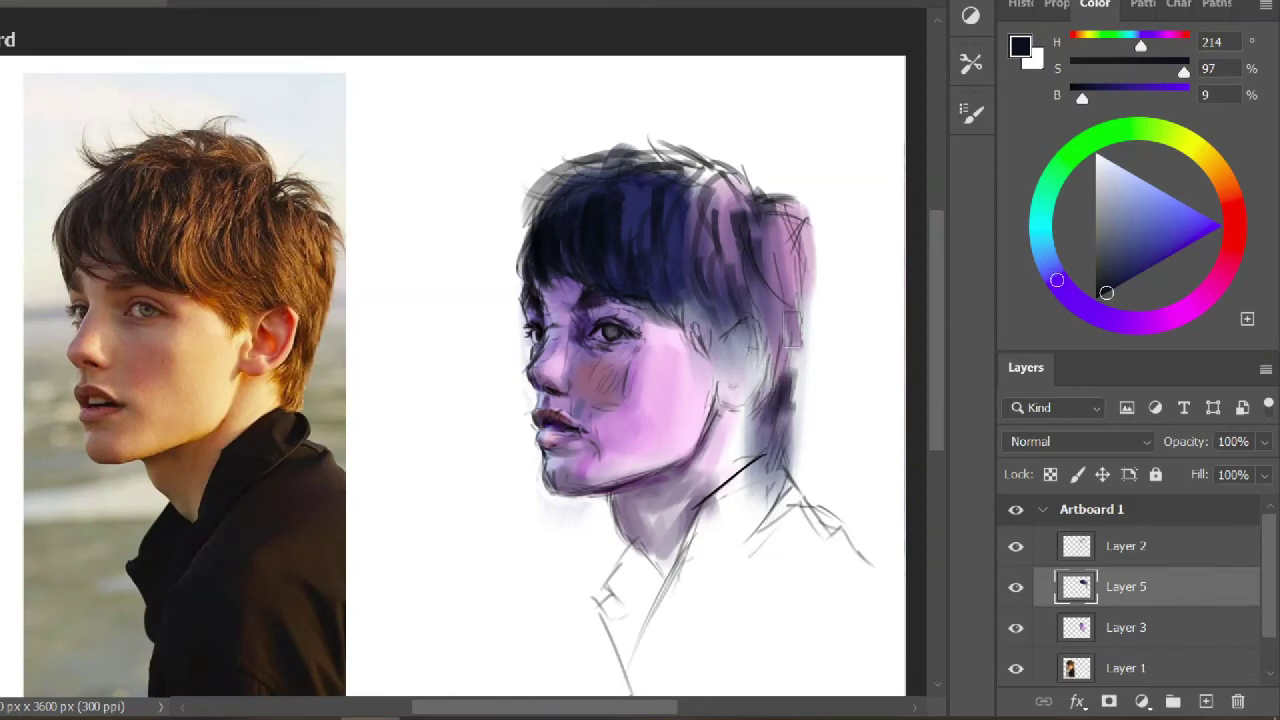
left_click_drag(798, 245, 797, 282)
left_click_drag(728, 212, 736, 305)
Paint lighter purple strands through the side and back of the hair on Layer 5
left_click(762, 288, "alt")
left_click_drag(1115, 205, 1114, 207)
mouse_move(803, 312)
left_mouse_down()
mouse_move(782, 345)
mouse_move(765, 250)
mouse_move(748, 340)
mouse_move(722, 305)
mouse_move(720, 230)
left_mouse_up()
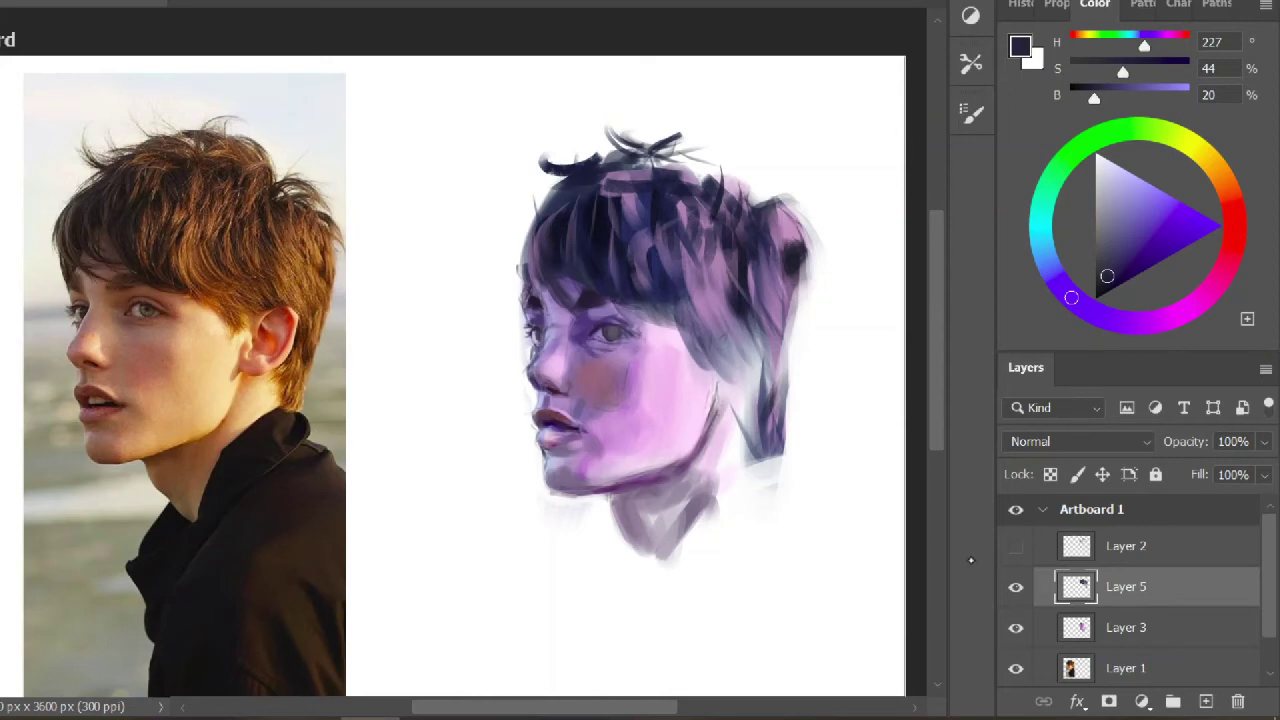
Deepen the inner socket shadow of the near eye on Layer 3 with dark purple (H 239, S 55, B 39)
left_click(1126, 628)
key("ctrl+plus")
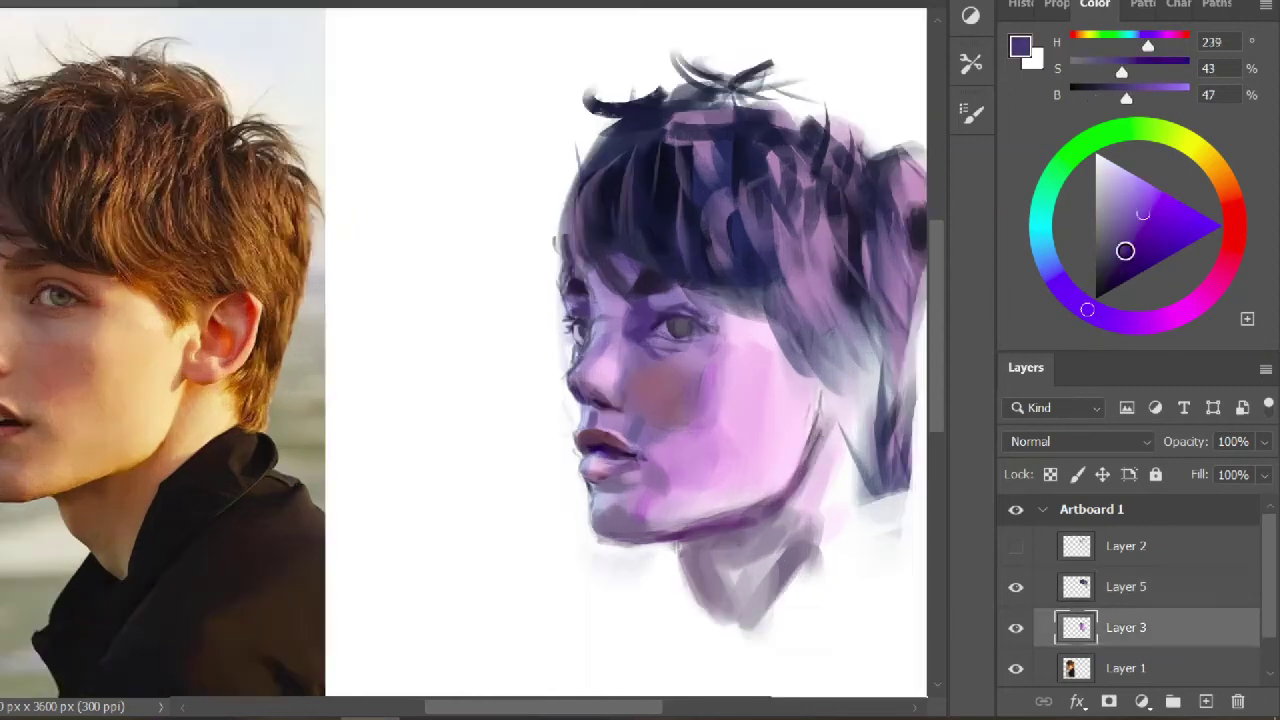
left_click(1123, 259)
left_click_drag(645, 311, 643, 333)
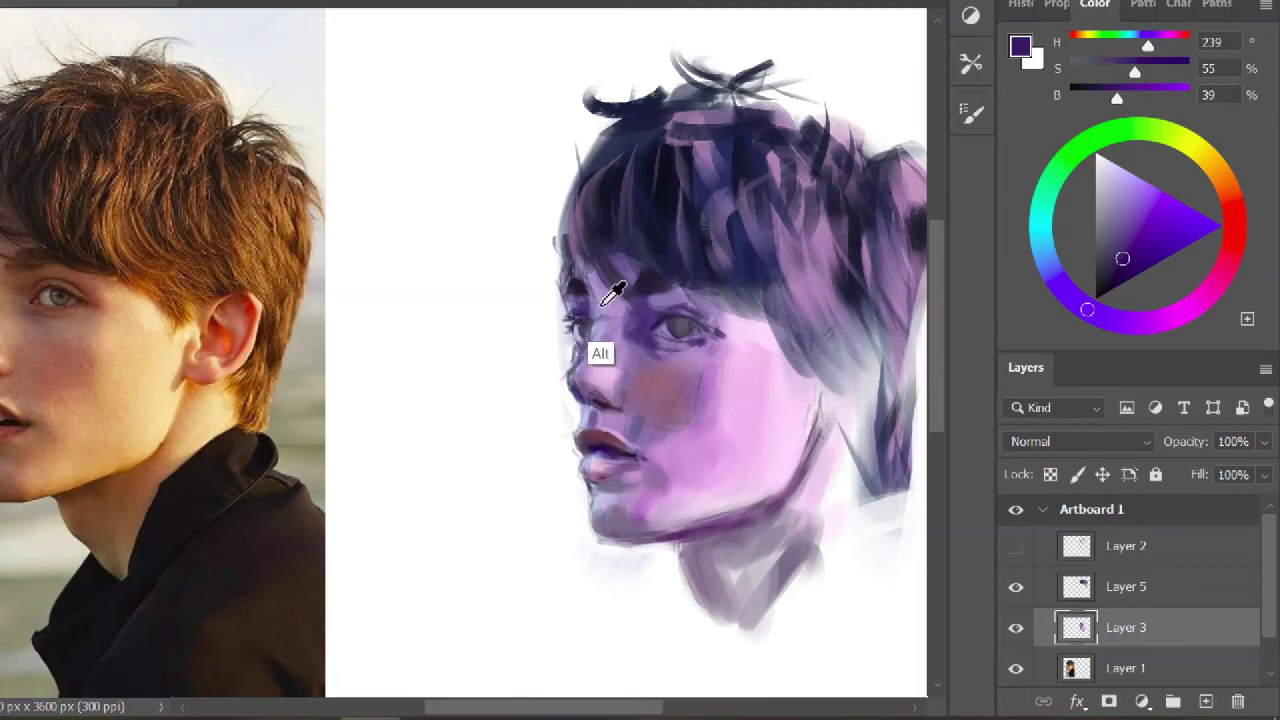
Darken the mouth opening with sampled dark purple and paint the teeth in muted teal (H 187, S 16, B 62)
left_click(606, 400, "alt")
left_click(613, 457, "alt")
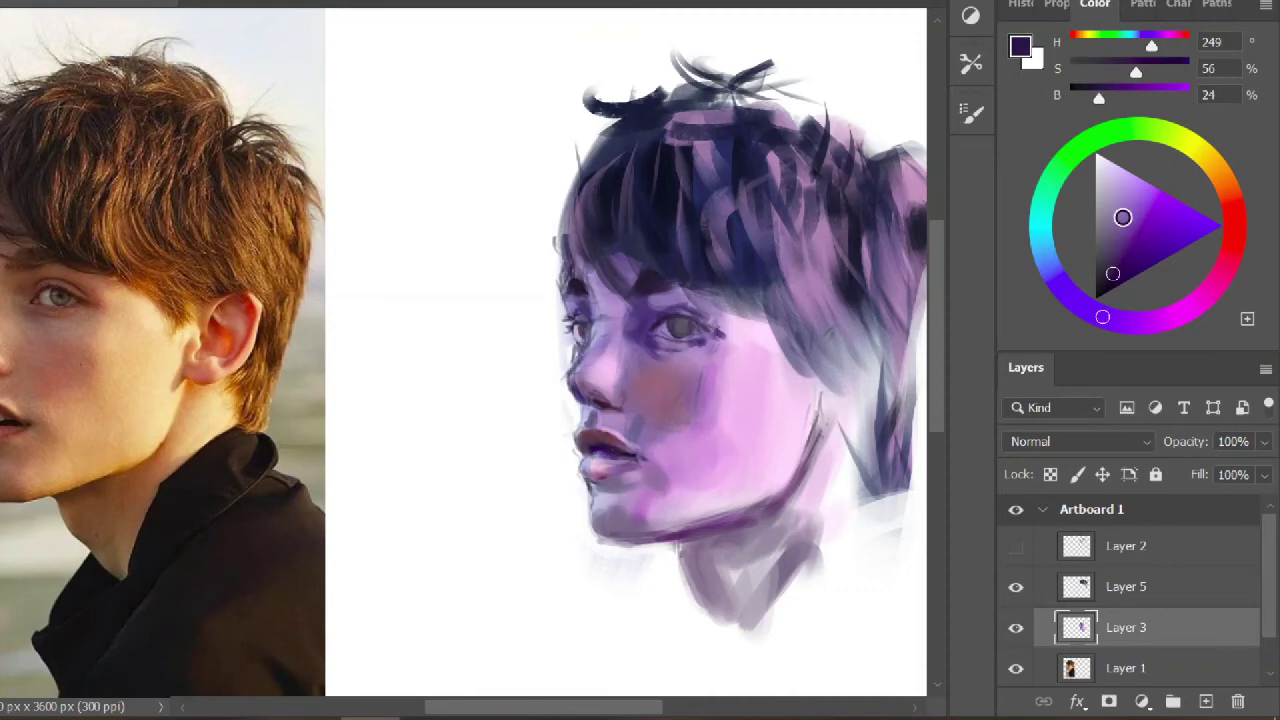
mouse_move(1120, 218)
left_mouse_down()
mouse_move(1100, 245)
mouse_move(1045, 235)
mouse_move(1119, 213)
left_mouse_up()
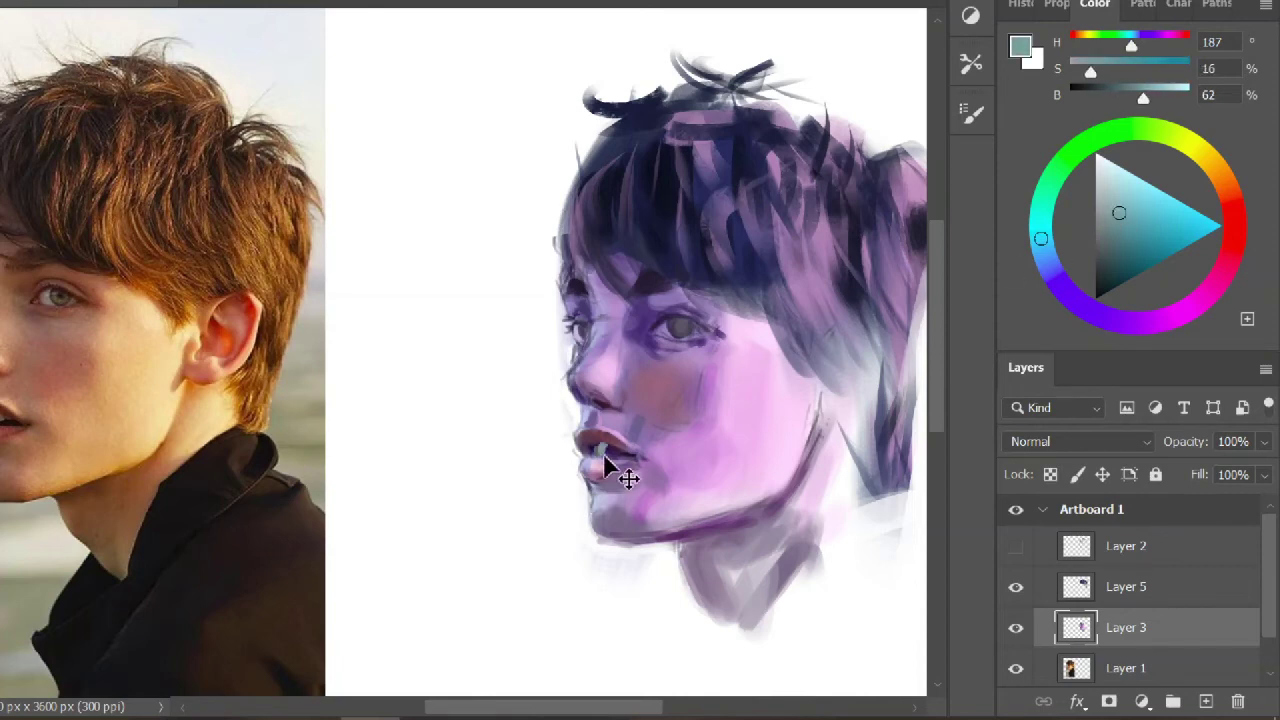
key("ctrl+z")
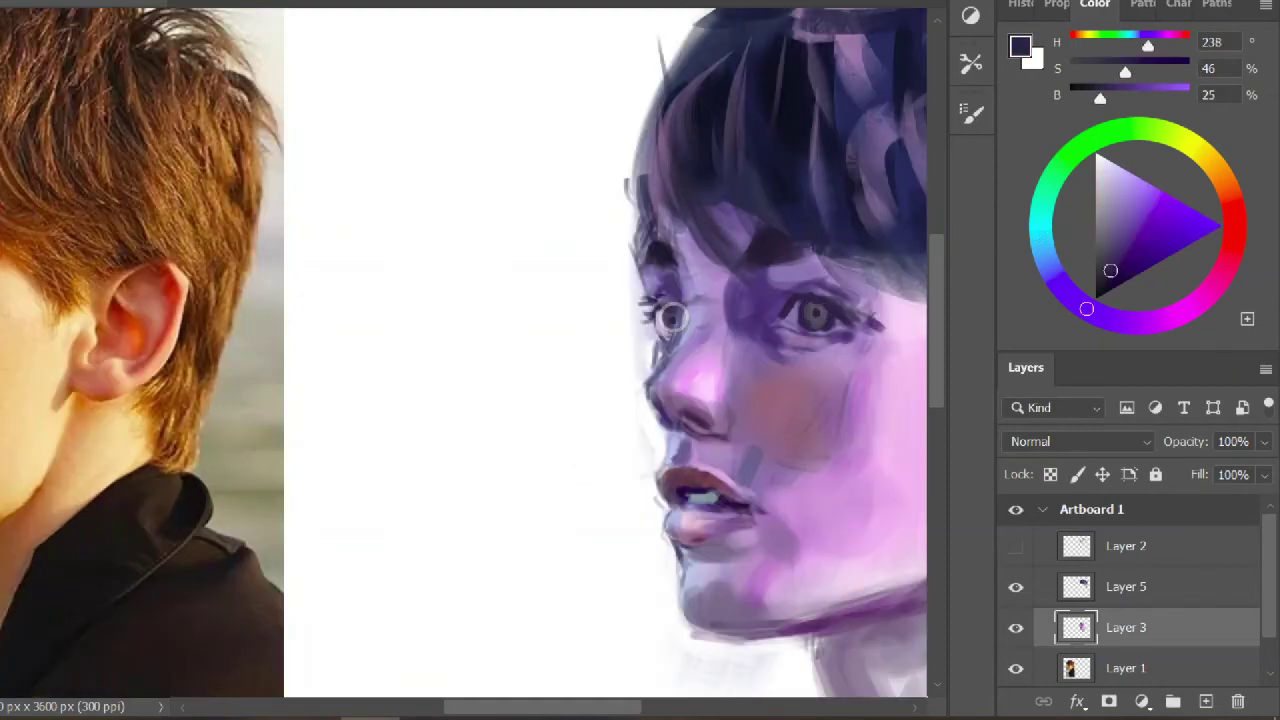
Refine the near eye's iris and upper lid line with sampled dark purple (H 242, S 41, B 27)
key("ctrl+minus")
key("ctrl+plus")
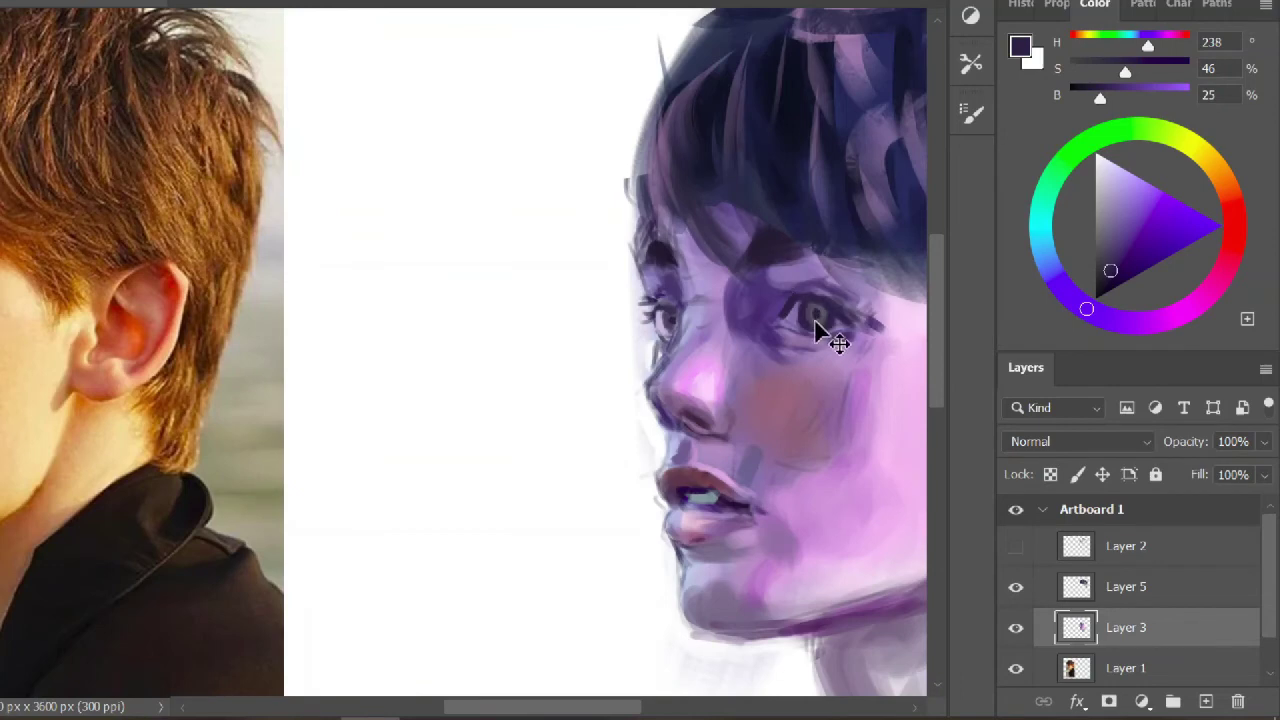
left_click(829, 328, "alt")
left_click(800, 296, "alt")
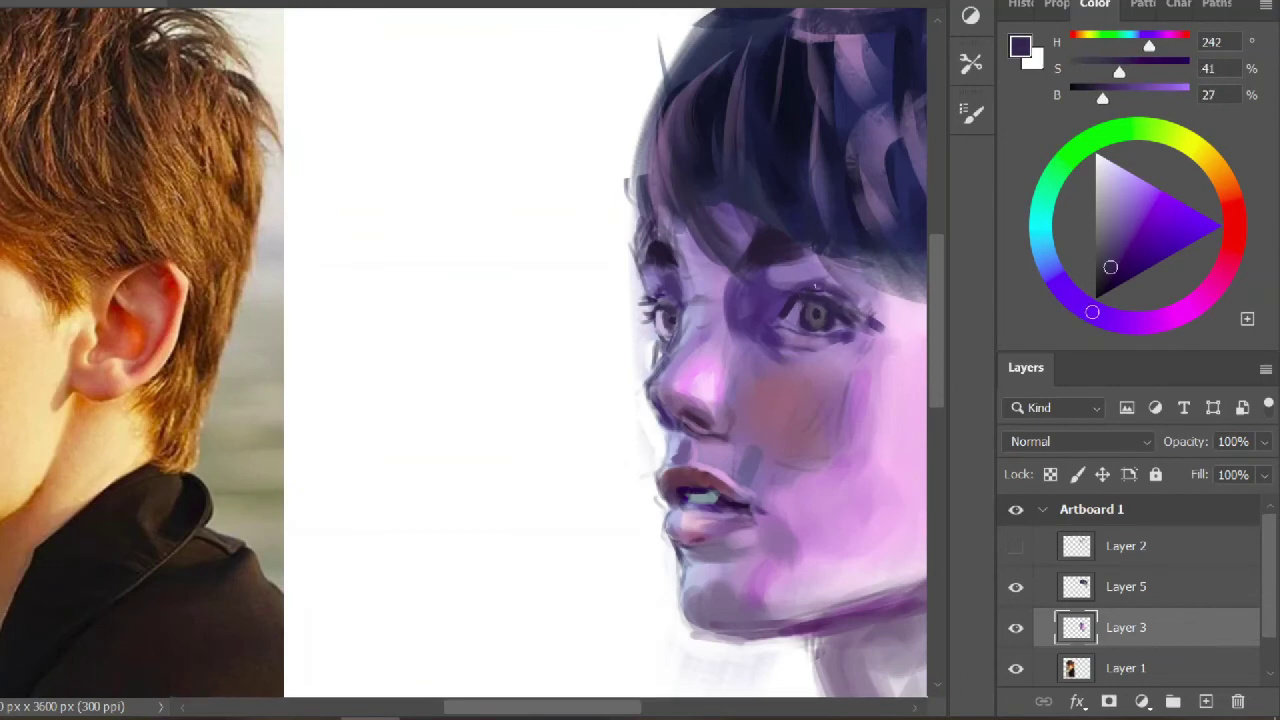
key("ctrl+minus")
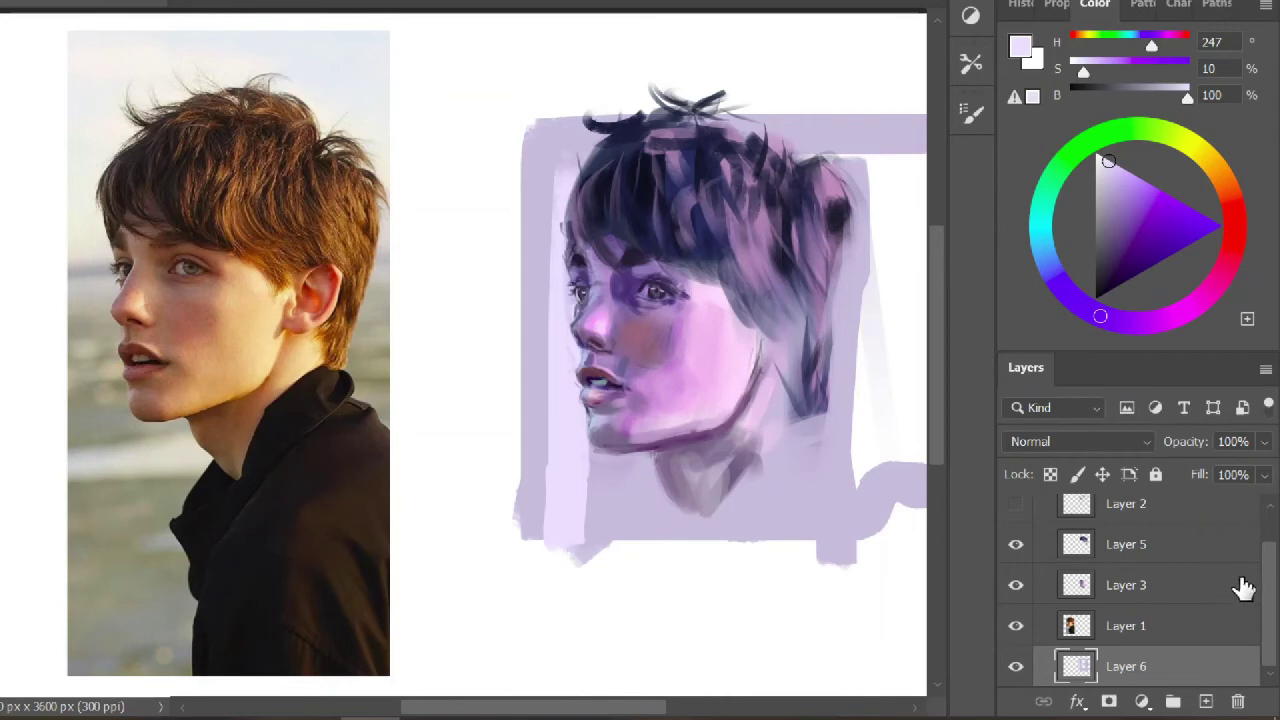
Set the paint hue to 291, try a bright pink stroke (S 37, B 100) behind the head on Layer 6, and undo it
left_click(1145, 181)
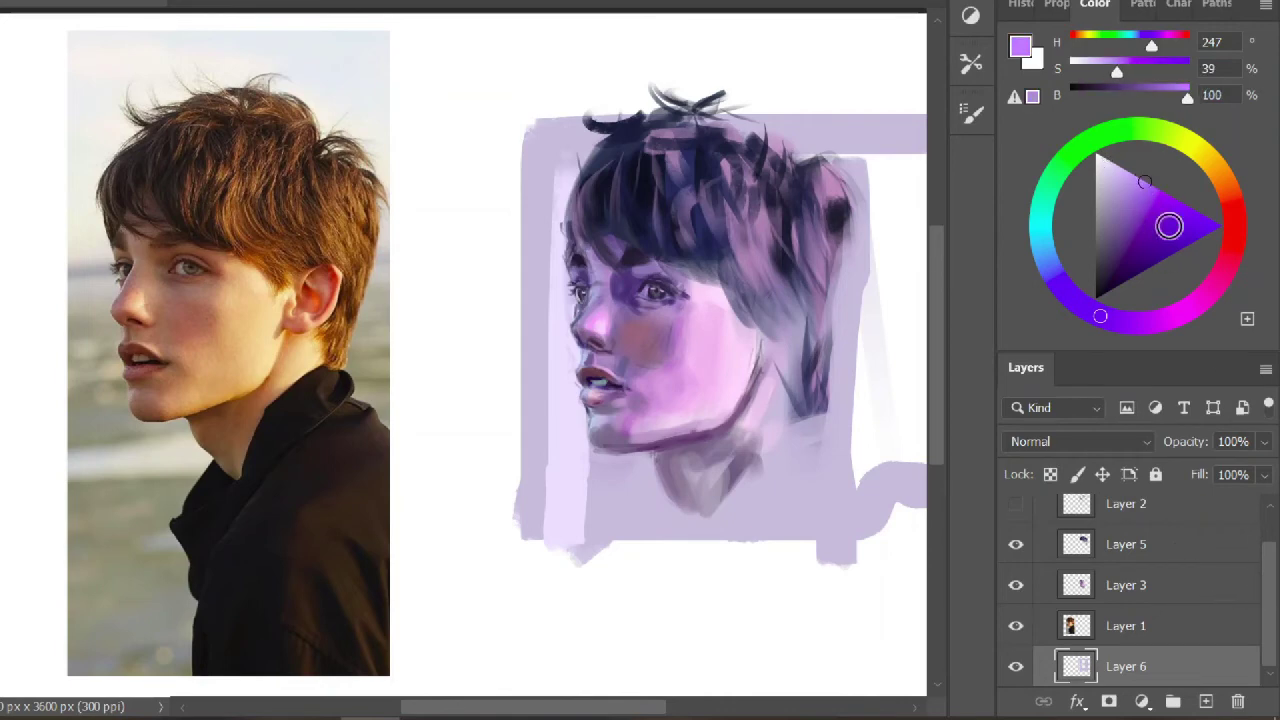
left_click(1173, 318)
left_click_drag(836, 490, 835, 526)
key("ctrl+z")
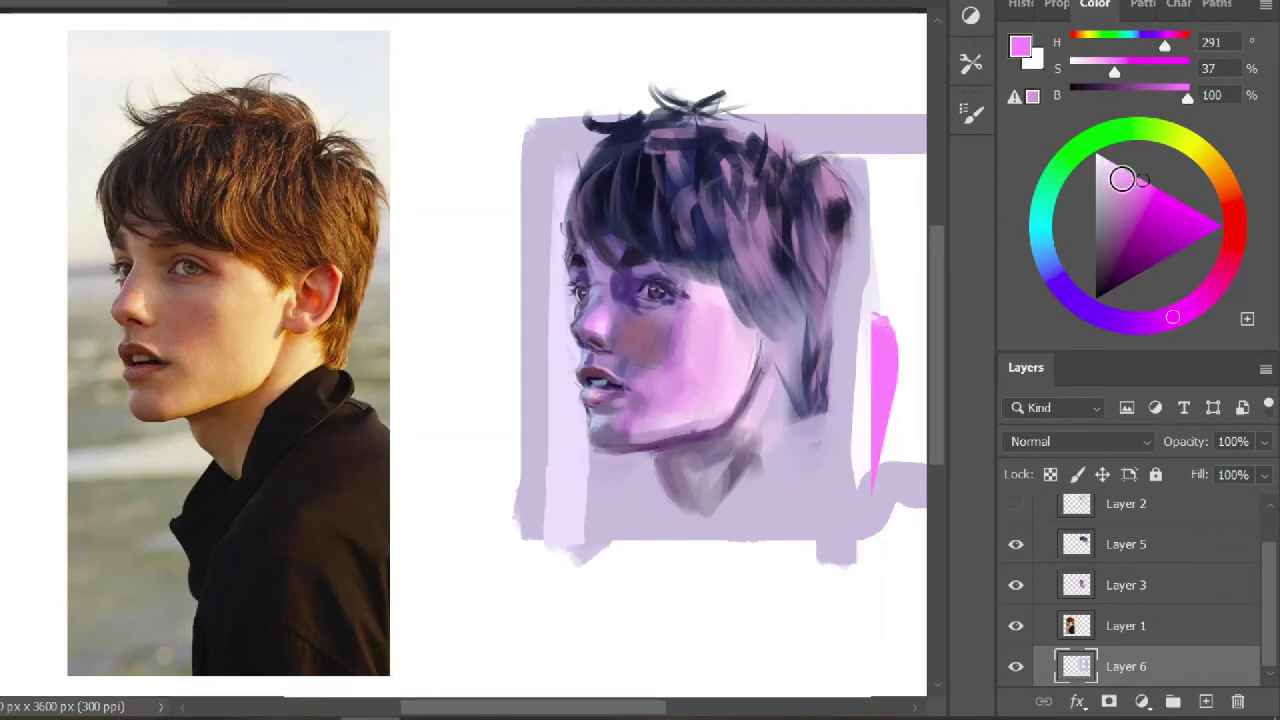
Brush broad pale pink strokes (H 291, S 11, B 100) into the background behind the head and neck on Layer 6
left_click(1108, 161)
key("ctrl+minus")
mouse_move(742, 268)
left_mouse_down()
mouse_move(686, 414)
mouse_move(664, 412)
left_mouse_up()
left_click(1120, 167)
left_click_drag(743, 290, 723, 311)
left_click_drag(670, 449, 744, 253)
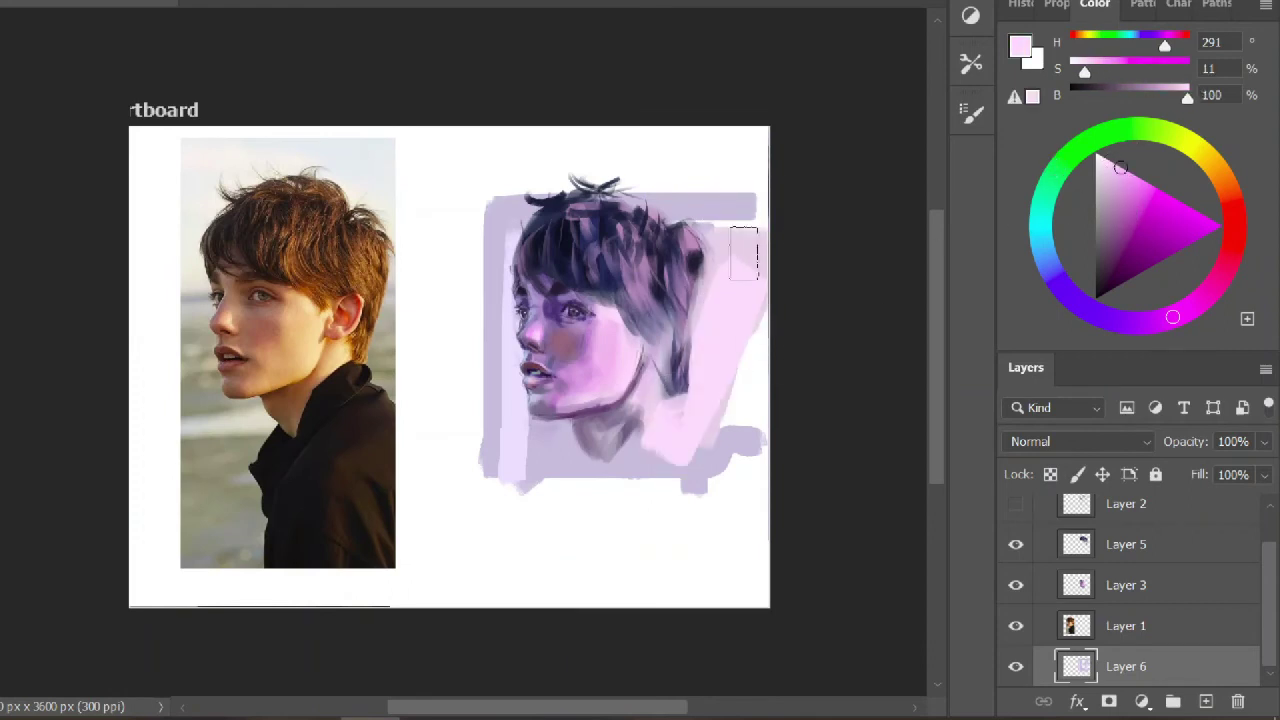
left_click_drag(670, 348, 618, 482)
left_click_drag(737, 214, 690, 500)
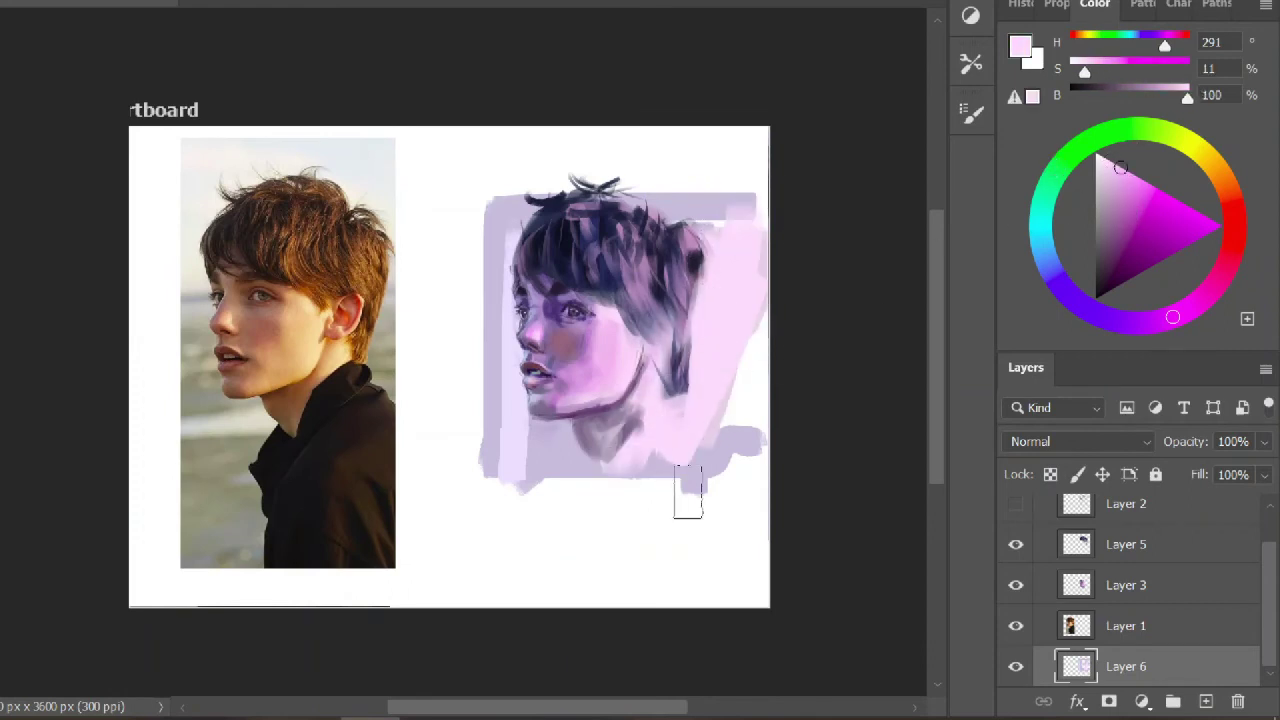
key("ctrl+plus")
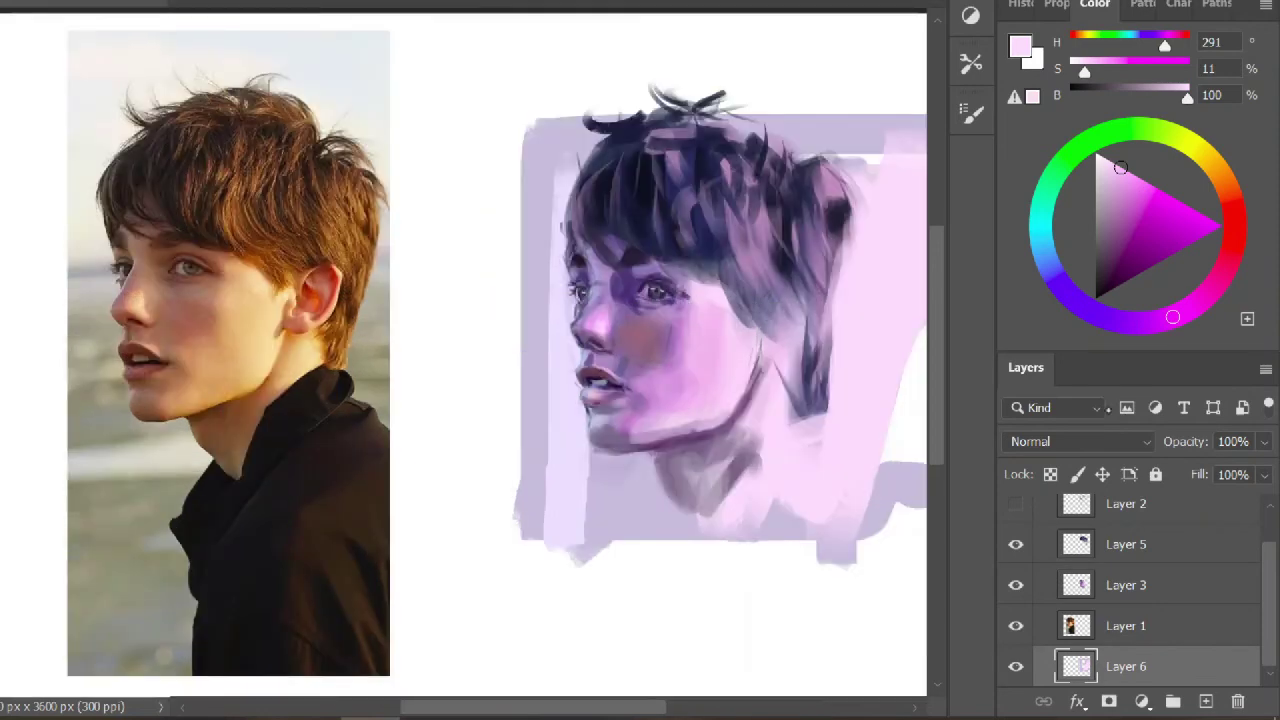
Toggle the Layer 2 line sketch to compare it with the painting, leaving it shown
key("ctrl+minus")
left_click(1015, 504)
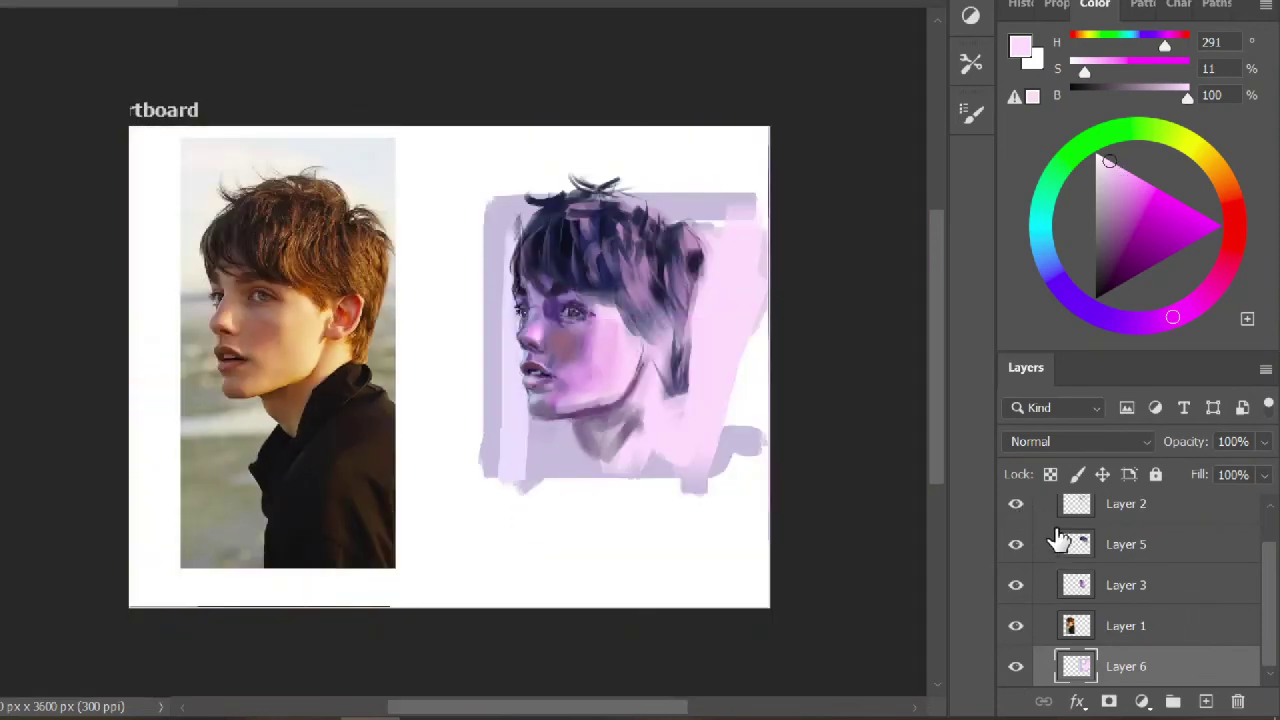
left_click(1016, 507)
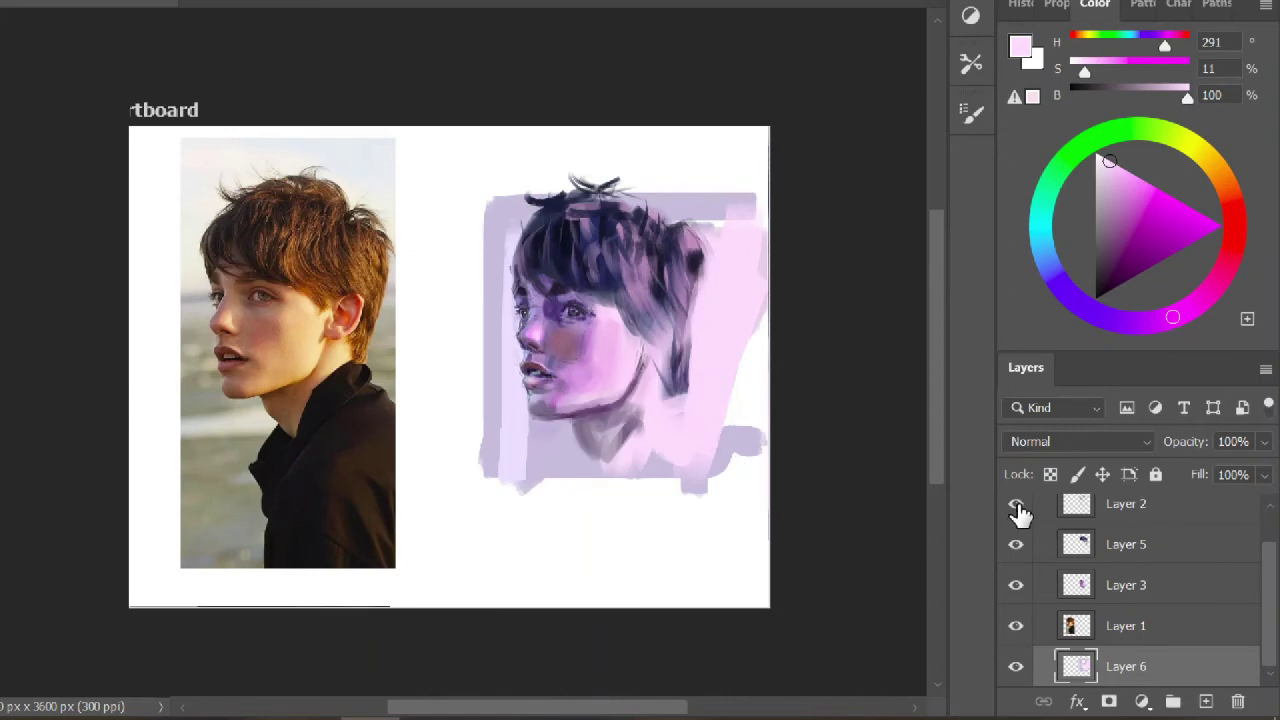
left_click(1016, 507)
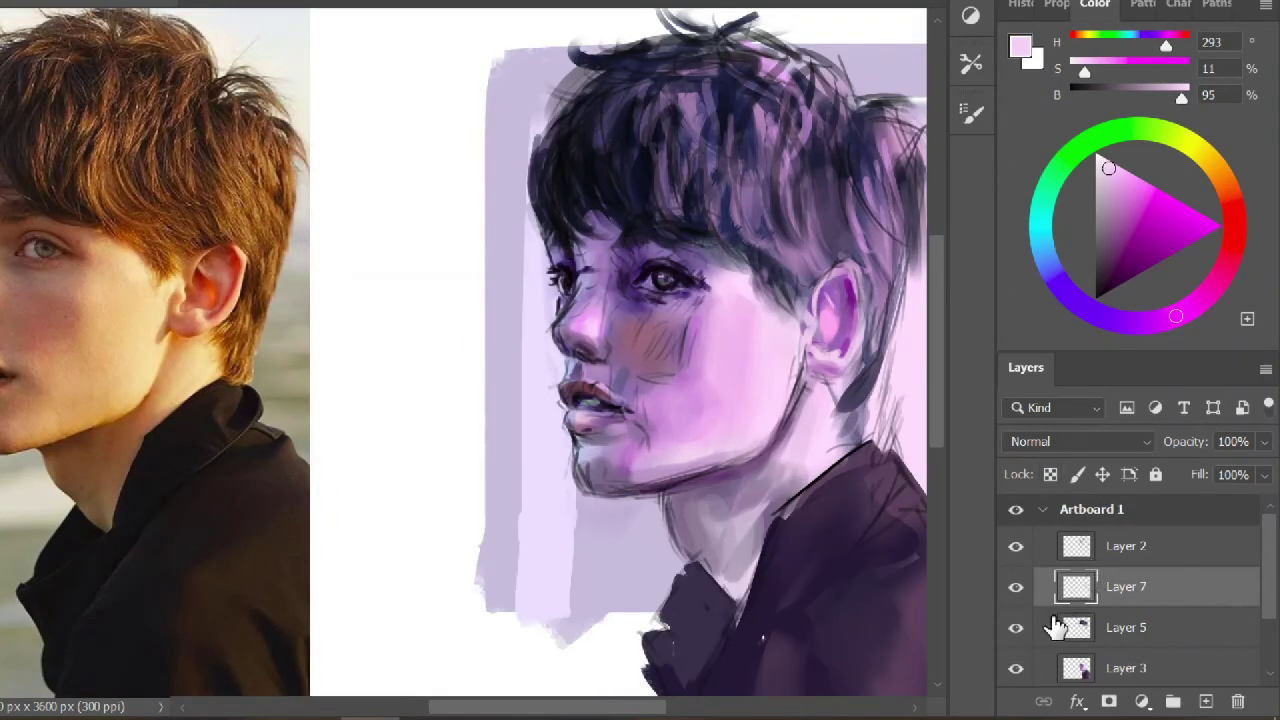
Select Layer 5, check its hair strokes by toggling its visibility, and hide the Layer 2 sketch
left_click(1040, 634)
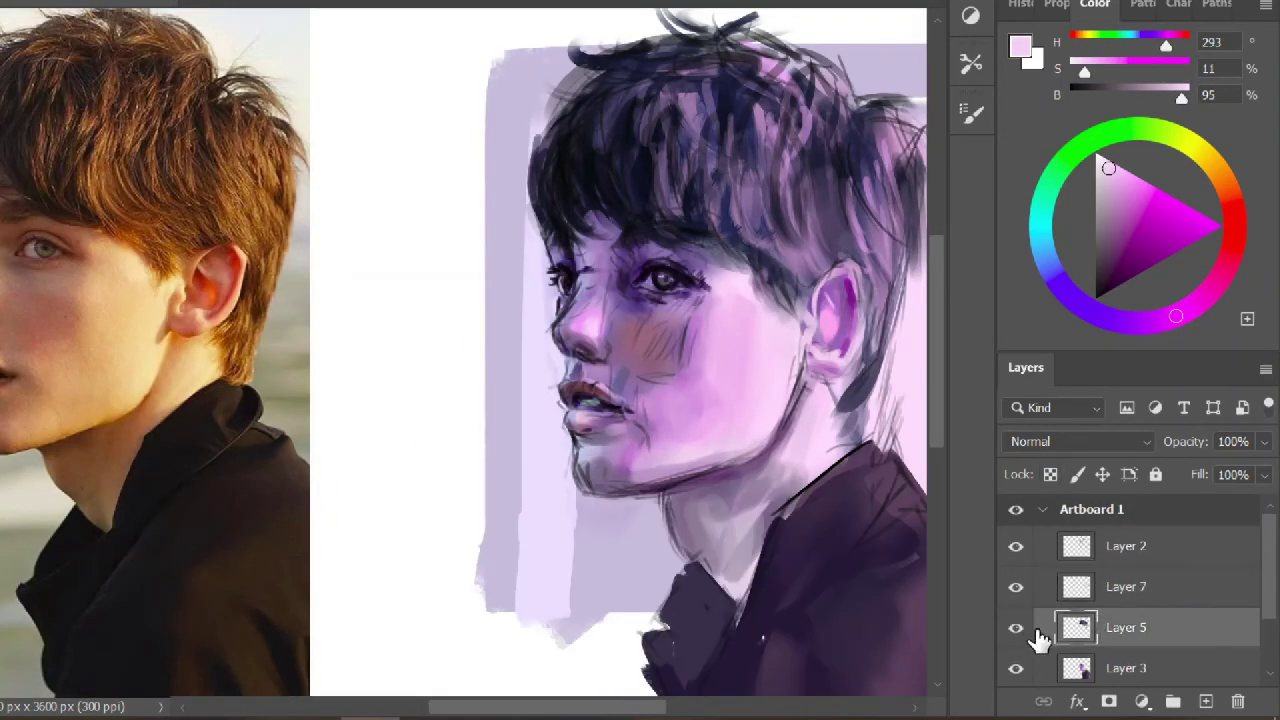
left_click(1016, 627)
left_click(1016, 627)
left_click(1016, 547)
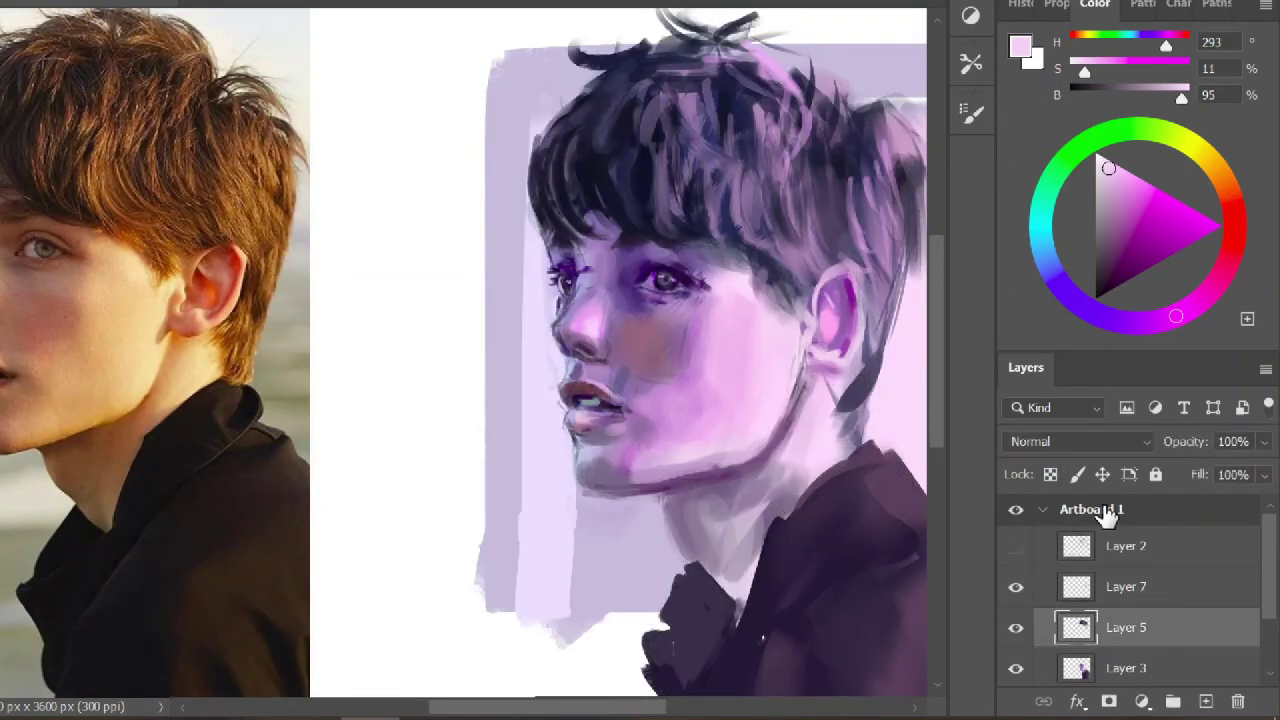
Paint a thin pale blue rim light (H 197, S 10, B 97) along the nose profile on Layer 3, and reduce the brush size
scroll(1271, 581, "down", 2)
left_click(1130, 651)
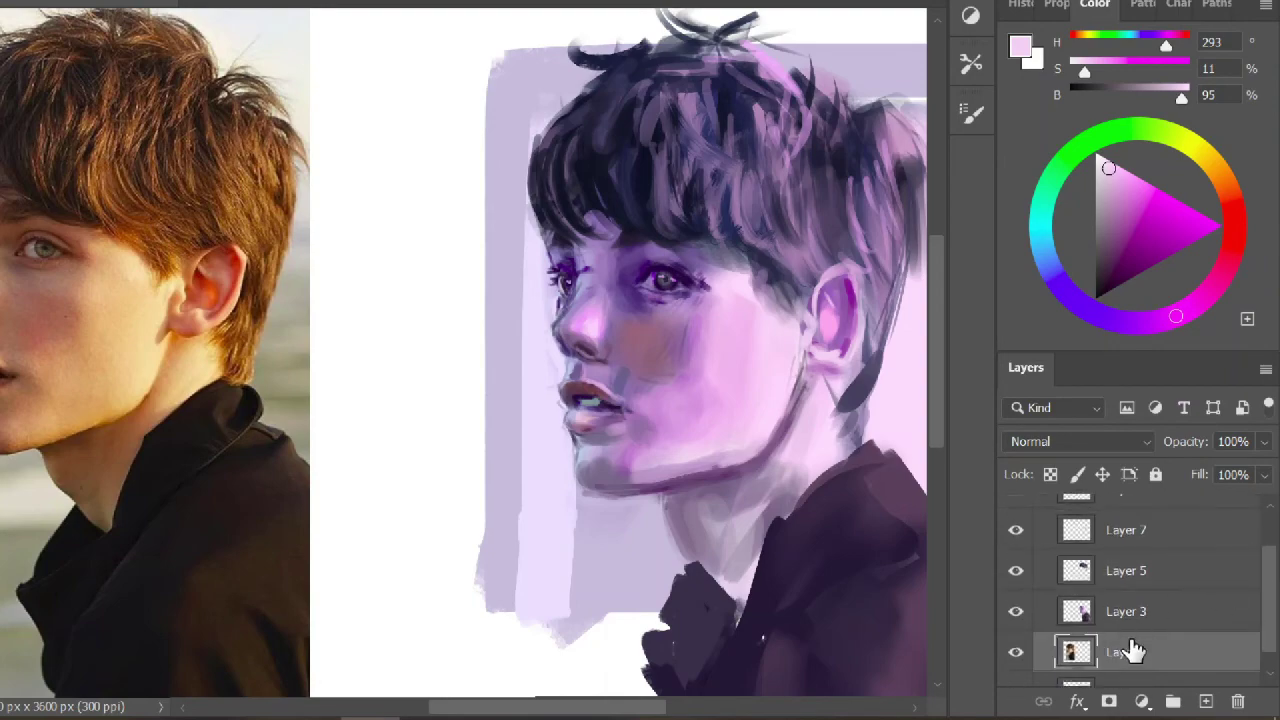
left_click(1128, 611)
key("ctrl+plus")
key("ctrl+plus")
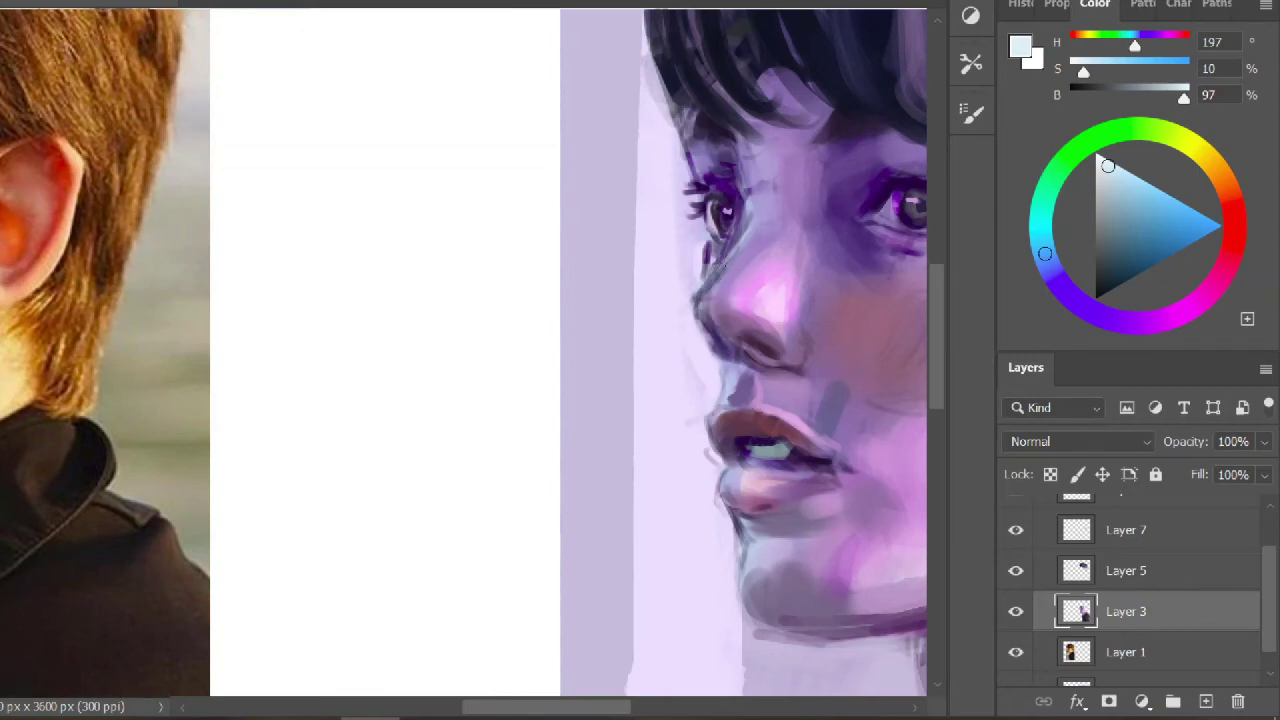
mouse_move(726, 263)
left_mouse_down()
mouse_move(696, 304)
mouse_move(725, 356)
left_mouse_up()
mouse_move(712, 263)
left_mouse_down()
mouse_move(688, 299)
mouse_move(711, 351)
left_mouse_up()
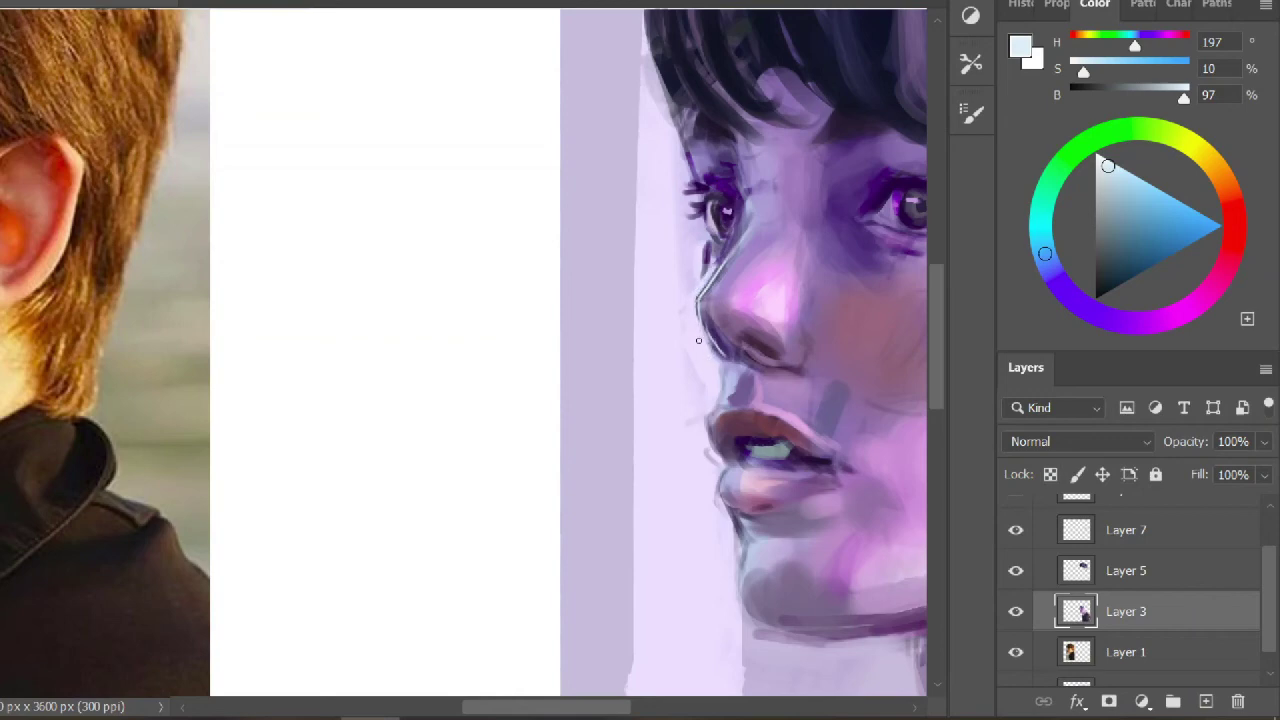
left_click_drag(694, 301, 707, 342)
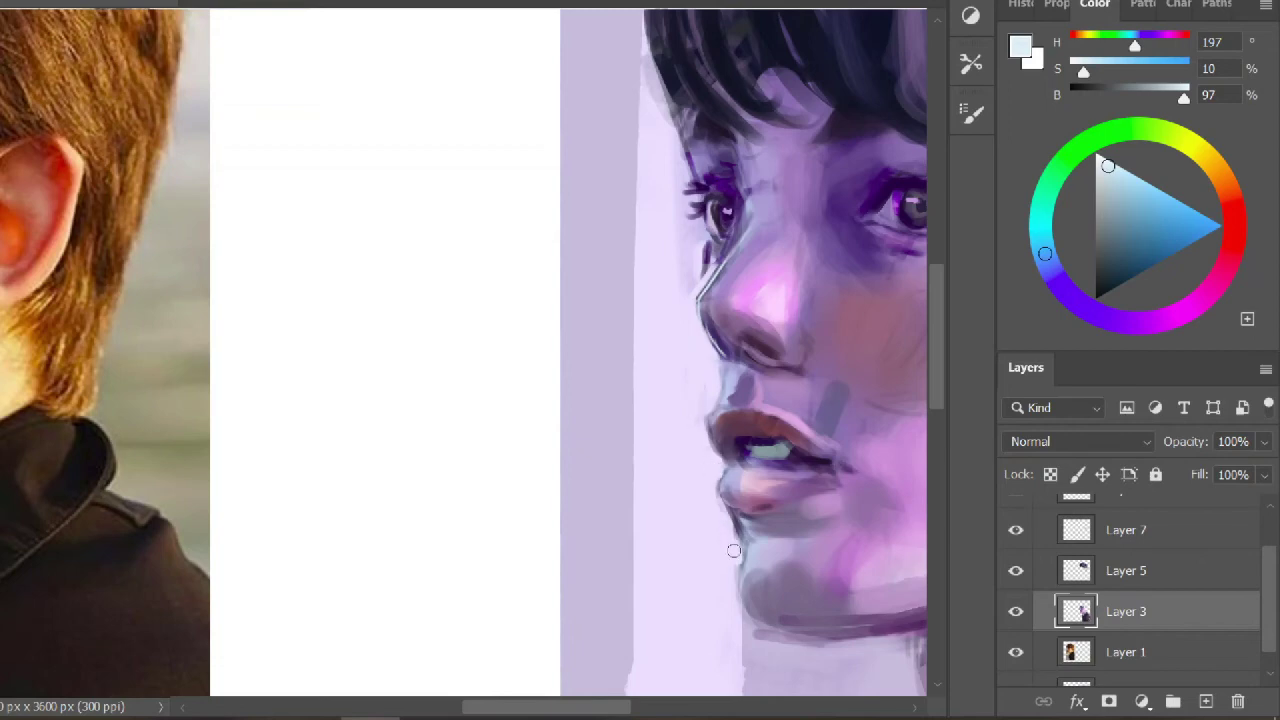
key("bracketleft")
key("bracketleft")
Extend the dark purple shadow (H 276, S 65, B 36) along the jaw's underside towards the chin, and sample the chin's tones
key("ctrl+minus")
key("ctrl+minus")
key("ctrl+minus")
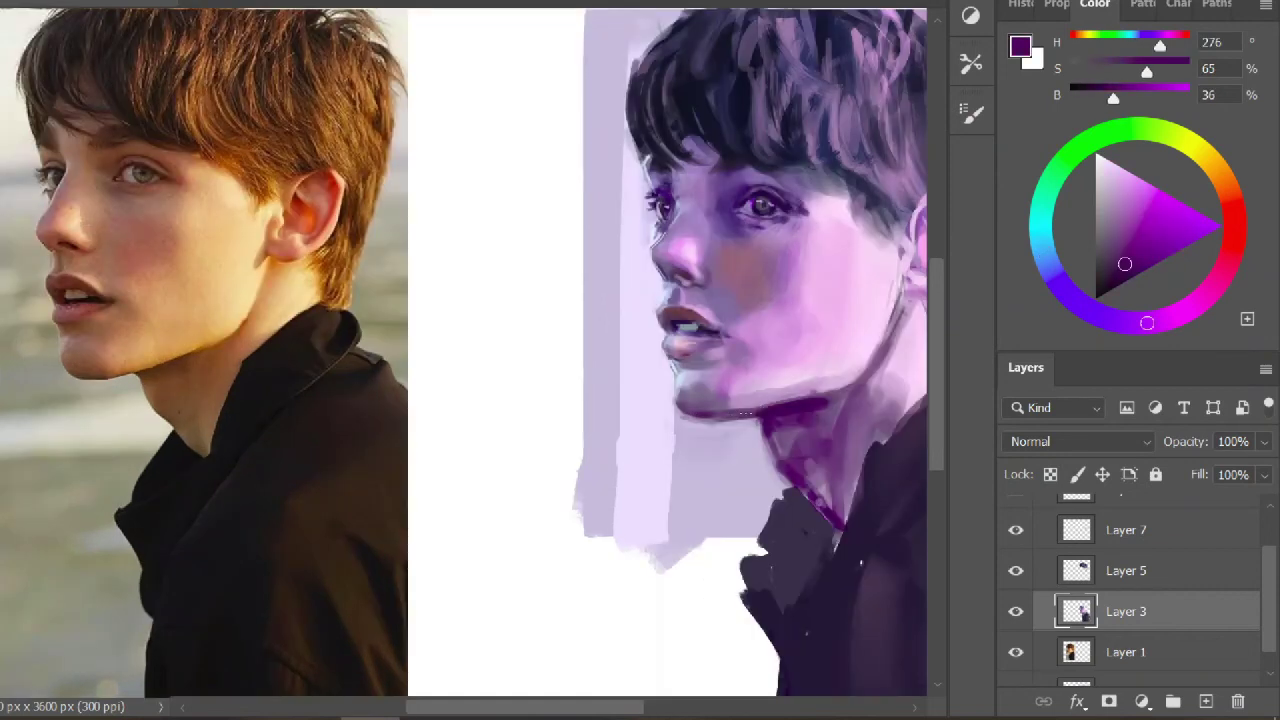
left_click_drag(742, 411, 722, 415)
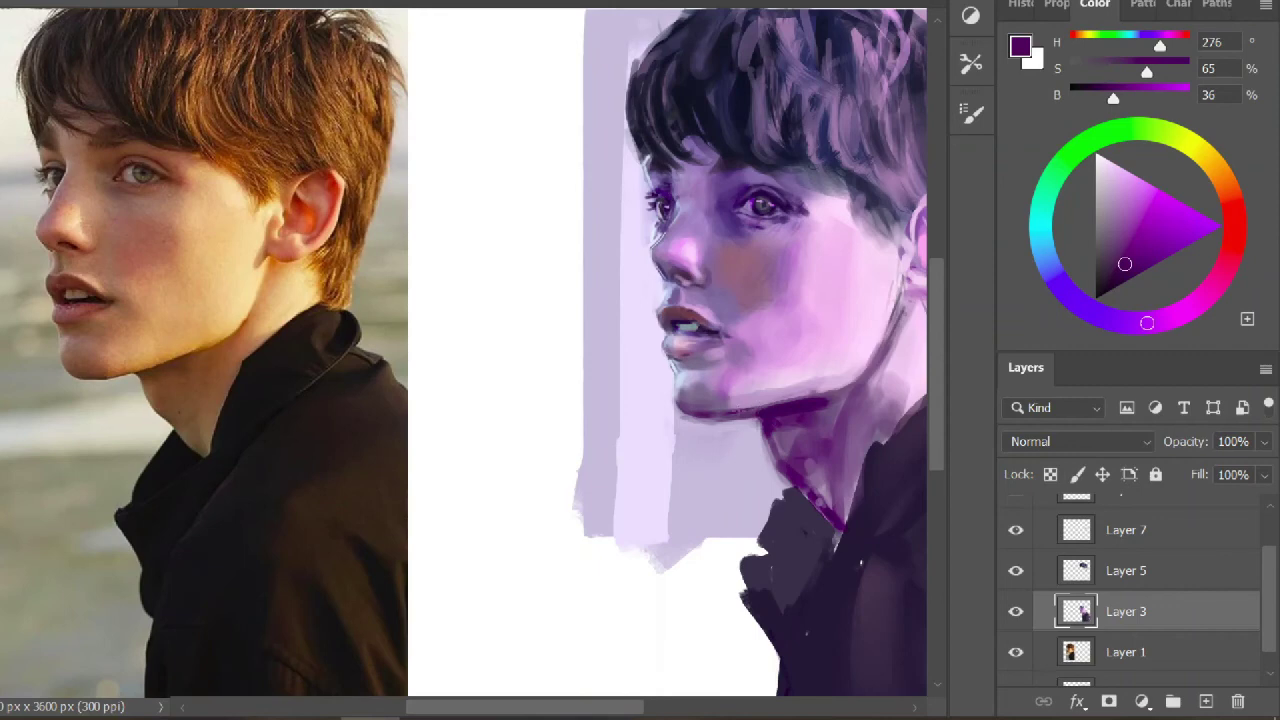
left_click(703, 404, "alt")
left_click(694, 399, "alt")
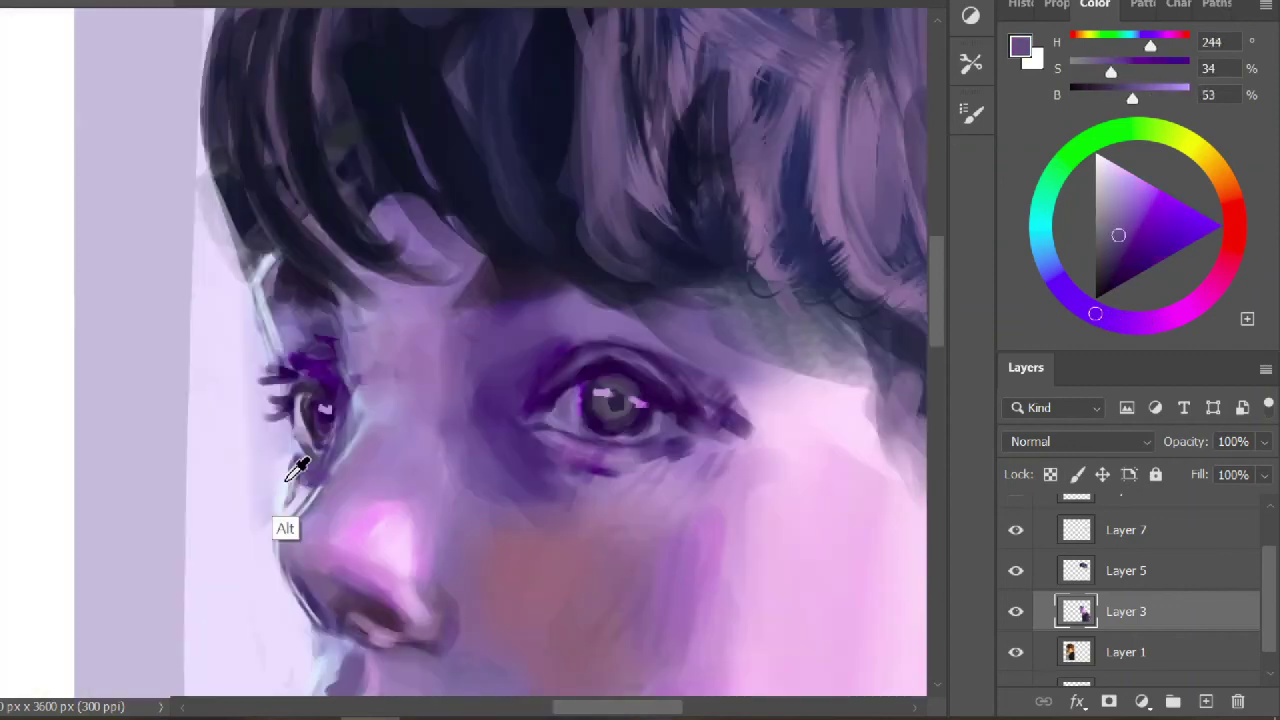
Brighten the white of the far eye with pale blue (H 209, S 11, B 99) sampled from the rim light
left_click(284, 489, "alt")
mouse_move(307, 396)
left_mouse_down()
mouse_move(297, 430)
mouse_move(312, 452)
mouse_move(302, 446)
left_mouse_up()
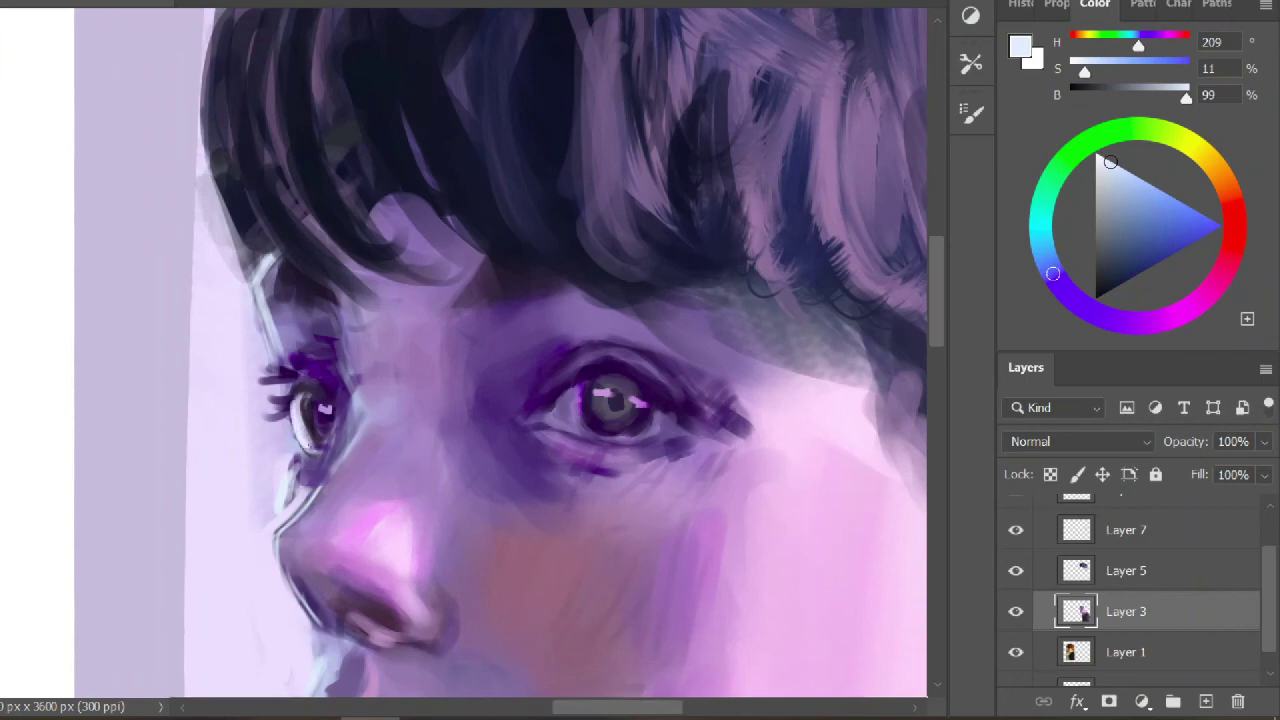
key("ctrl+minus")
key("ctrl+minus")
Repaint the near eye's iris in sampled grey and add a pale blue catchlight (H 191, S 11, B 93)
left_click(513, 377, "alt")
key("ctrl+minus")
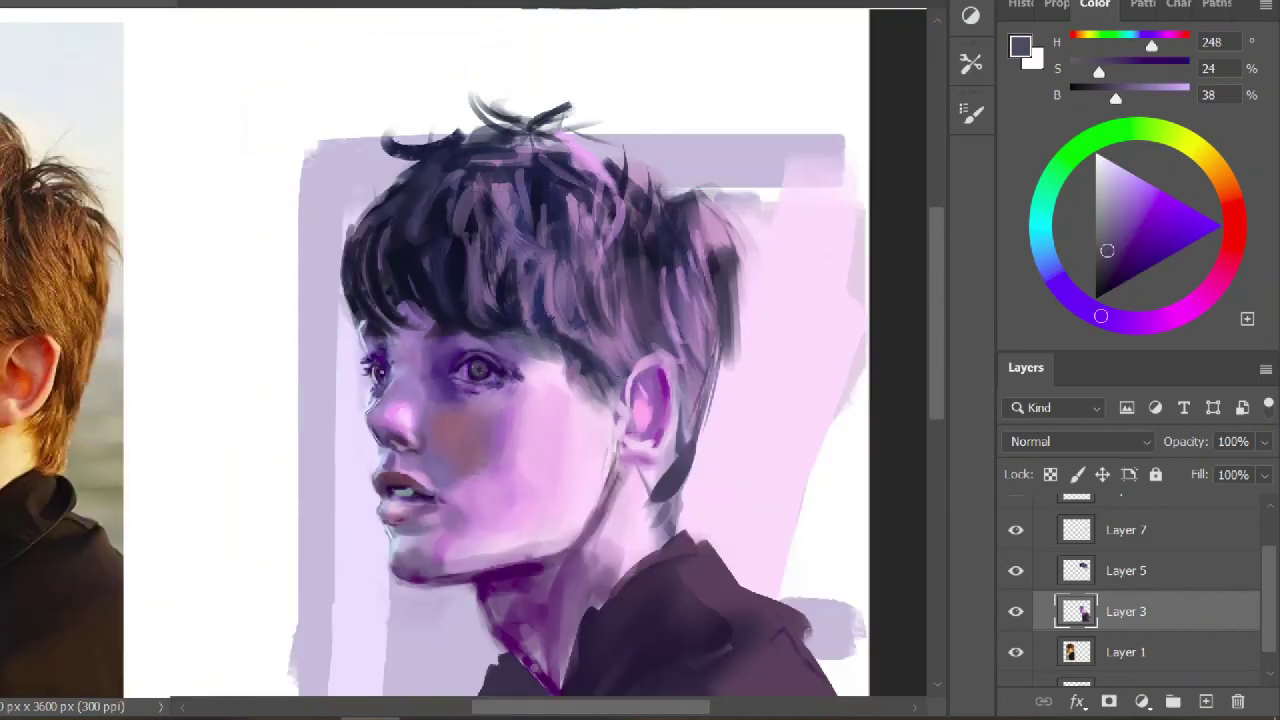
key("ctrl+plus")
key("ctrl+plus")
key("ctrl+plus")
left_click(1043, 245)
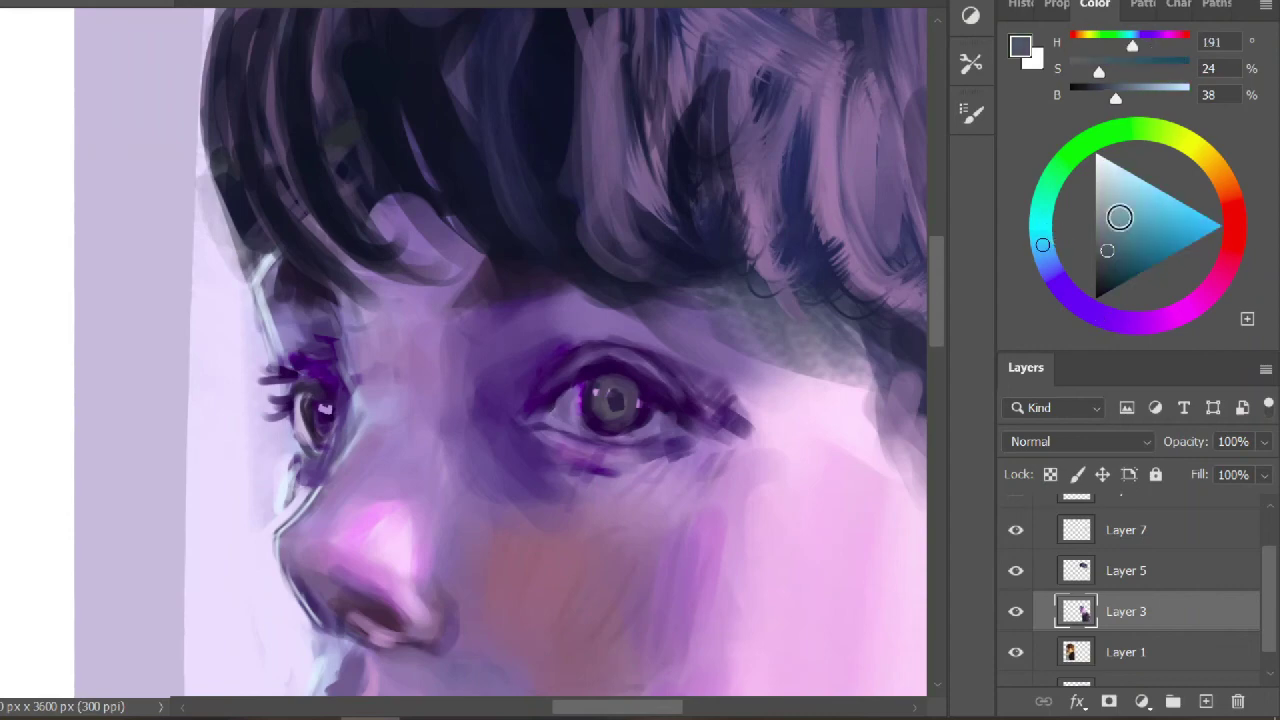
left_click(1127, 171)
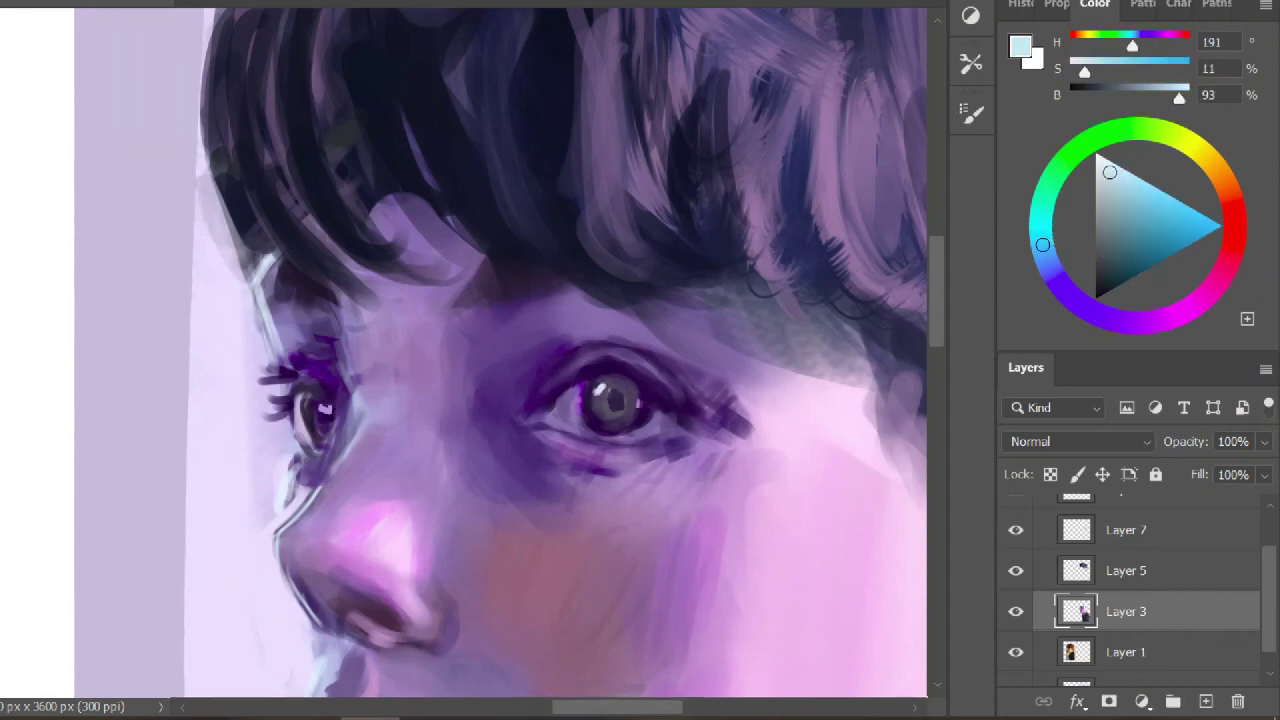
scroll(405, 355, "down", 1)
key("ctrl+minus")
key("ctrl+minus")
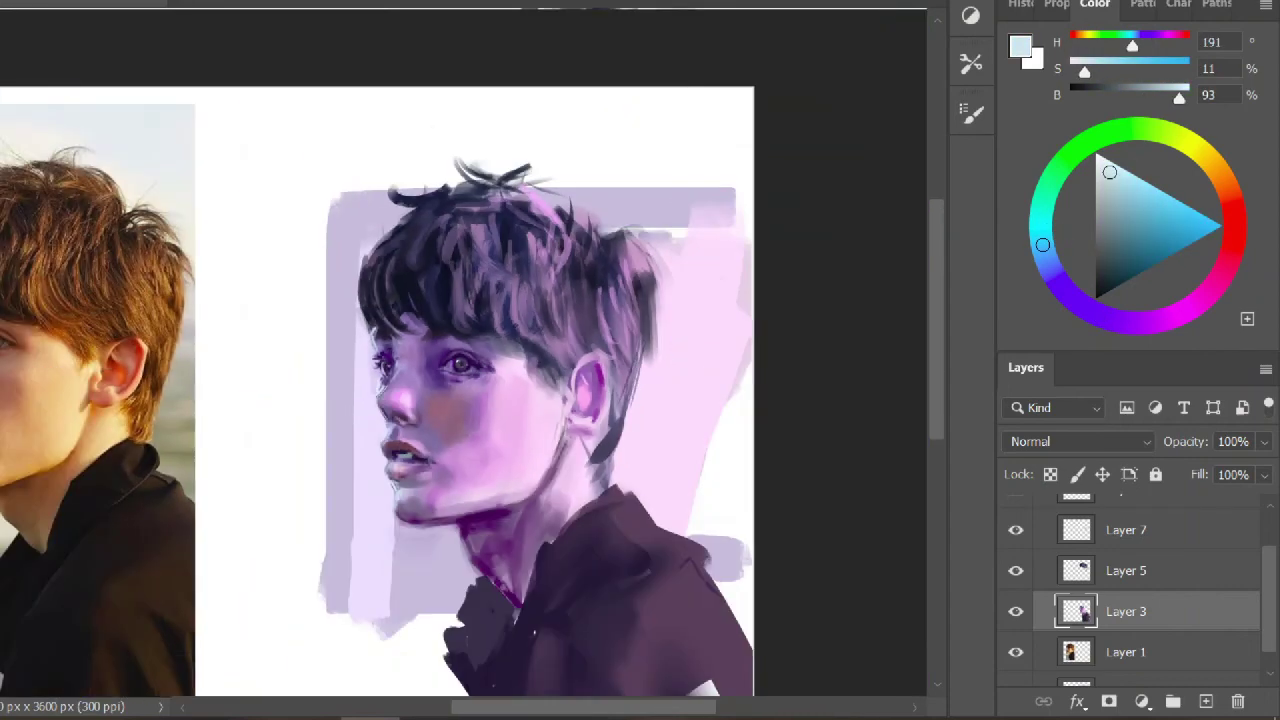
scroll(413, 392, "up", 2)
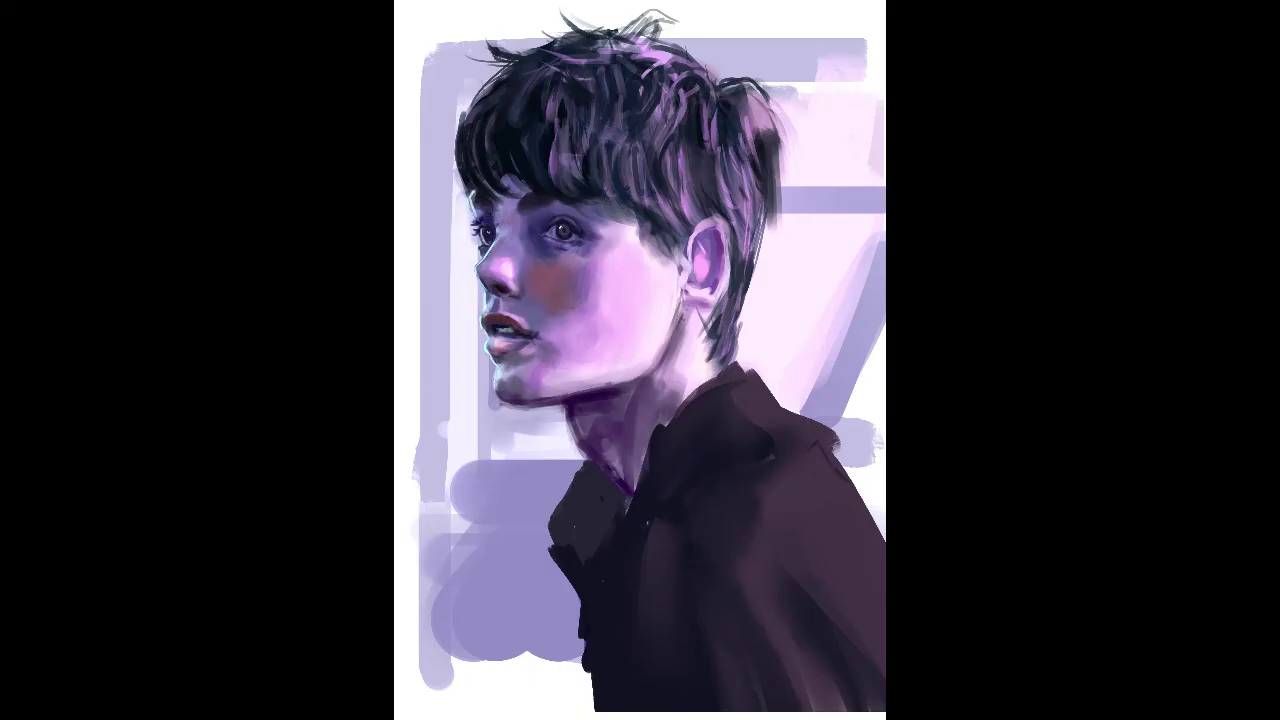